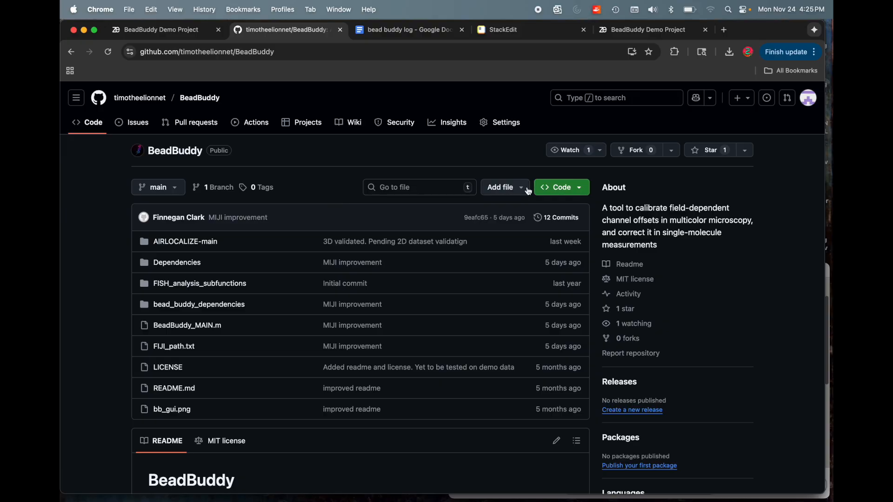
View the BeadBuddy repository's download options on GitHub and the BeadBuddy Demo Project files on Zenodo.
{"action": "left_click", "coordinate": [579, 188]}
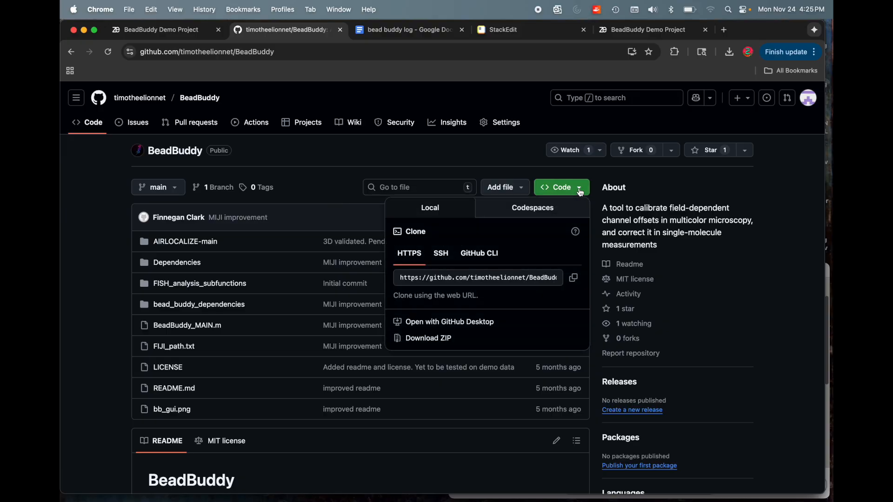
{"action": "left_click", "coordinate": [158, 30]}
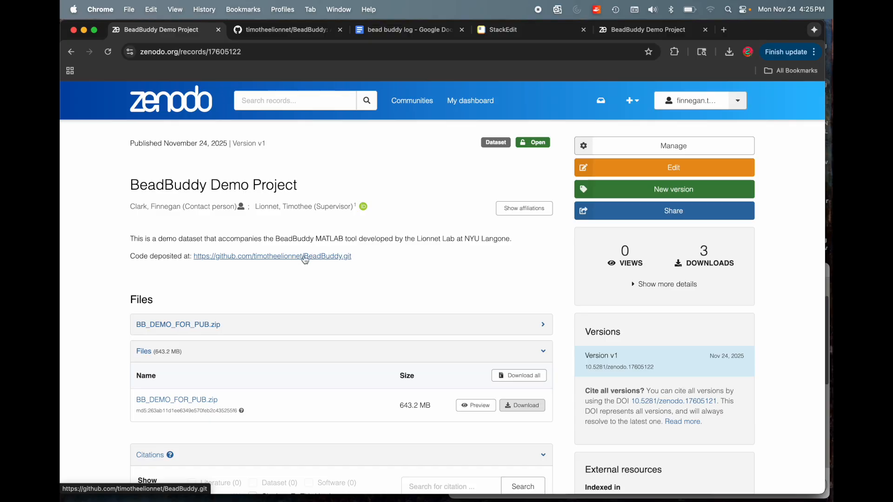
{"action": "scroll", "coordinate": [216, 349], "scroll_direction": "down", "scroll_amount": 2}
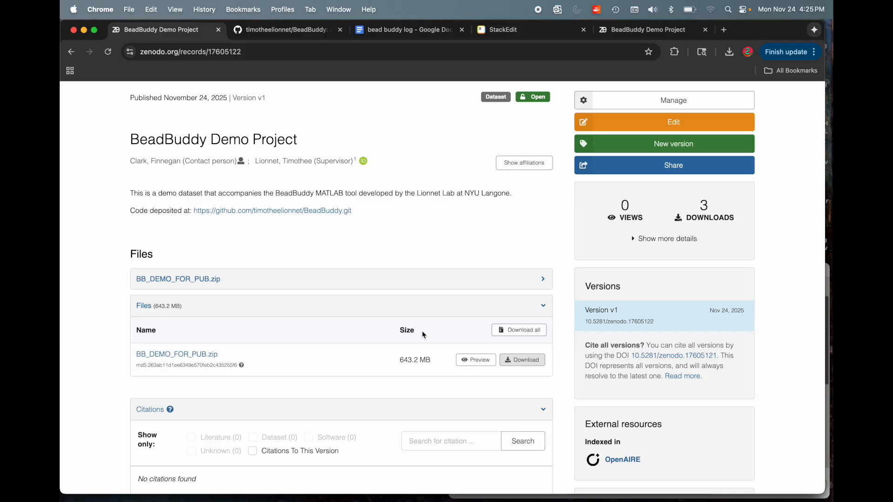
Switch to Finder and show the downloaded BeadBuddy items in the Downloads folder.
{"action": "key", "text": "ctrl+Right"}
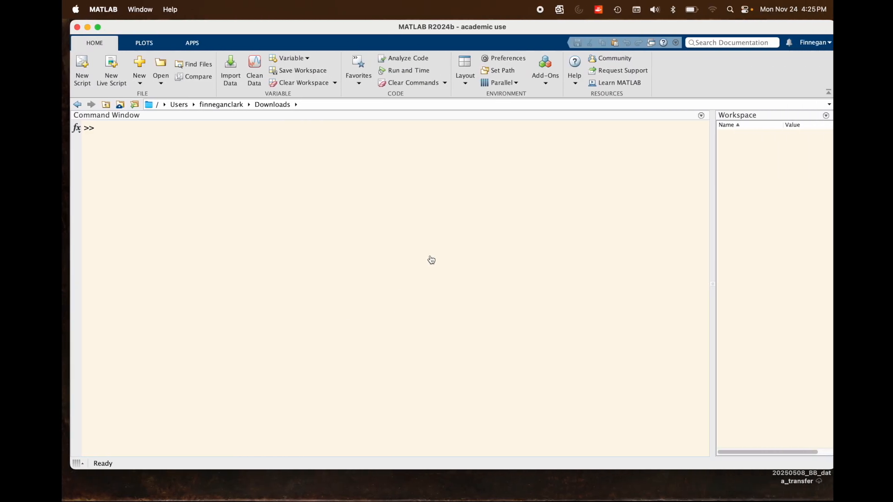
{"action": "left_click", "coordinate": [430, 256]}
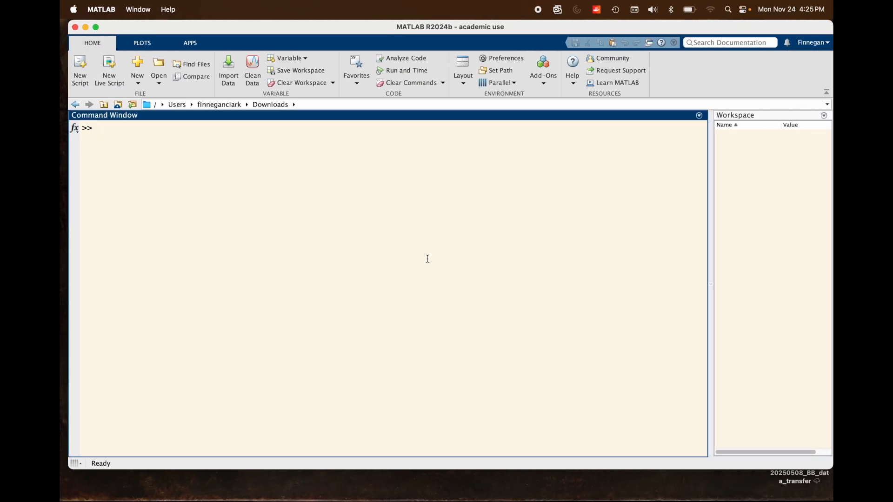
{"action": "mouse_move", "coordinate": [521, 501]}
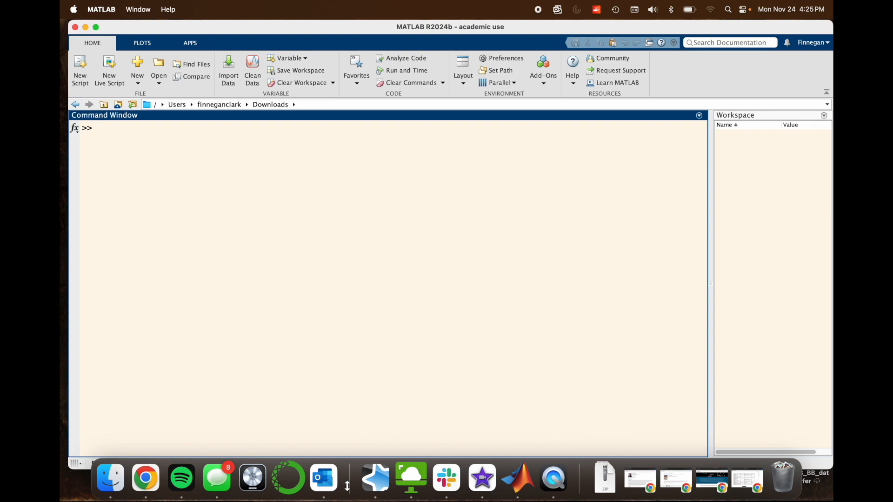
{"action": "mouse_move", "coordinate": [208, 501]}
{"action": "left_click", "coordinate": [110, 487]}
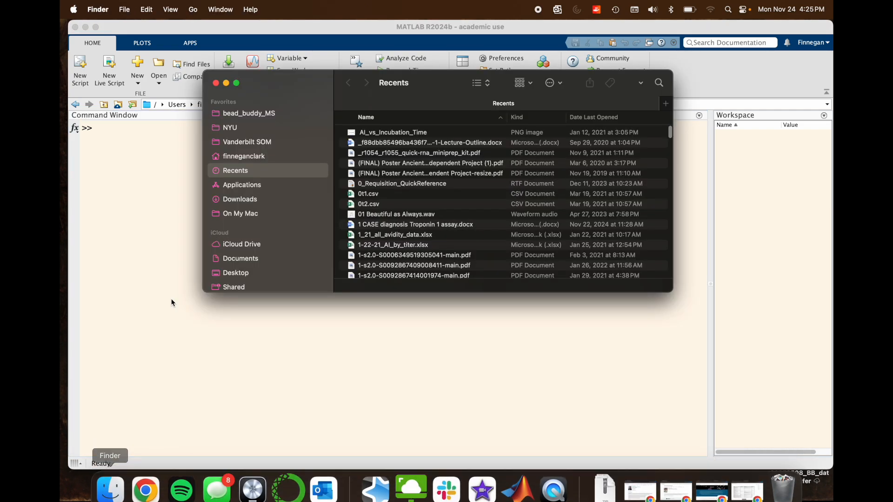
{"action": "left_click", "coordinate": [247, 200]}
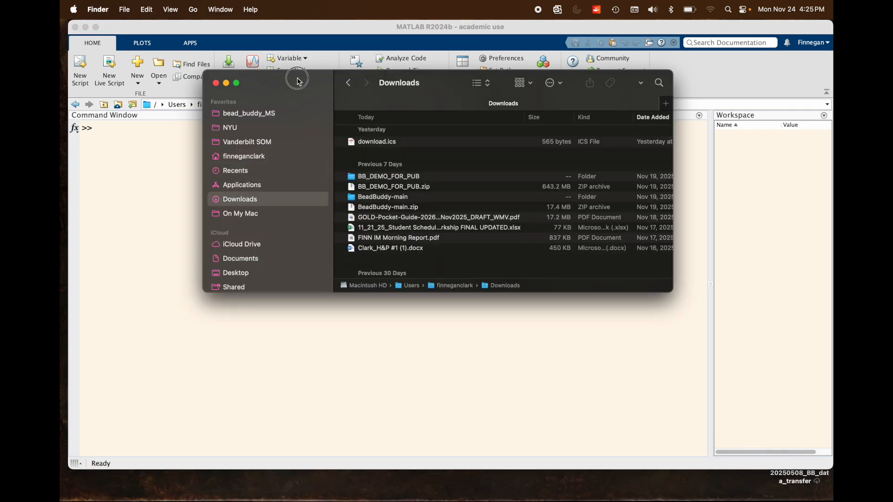
{"action": "left_click_drag", "start_coordinate": [298, 78], "coordinate": [293, 119]}
{"action": "scroll", "coordinate": [381, 203], "scroll_direction": "up", "scroll_amount": 2}
{"action": "scroll", "coordinate": [381, 204], "scroll_direction": "down", "scroll_amount": 3}
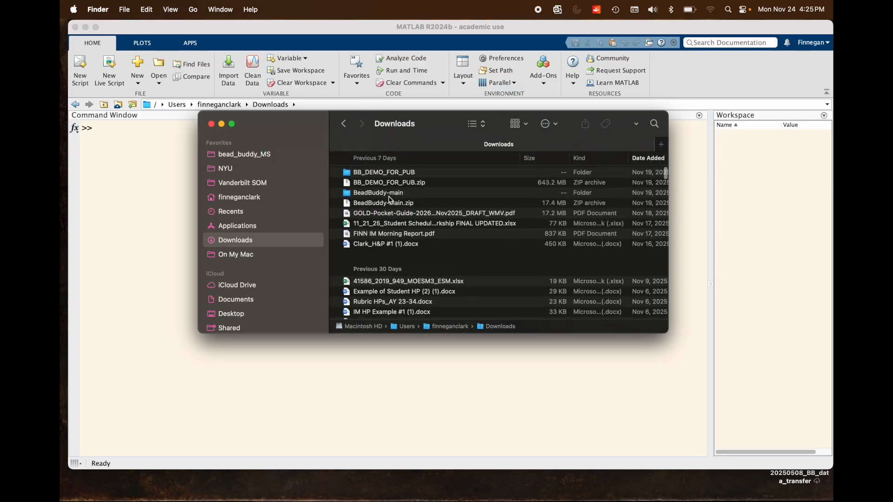
Open the BB_DEMO_FOR_PUB folder, examine its contents and collapse the my_bead_imgs subfolder.
{"action": "left_click", "coordinate": [402, 215]}
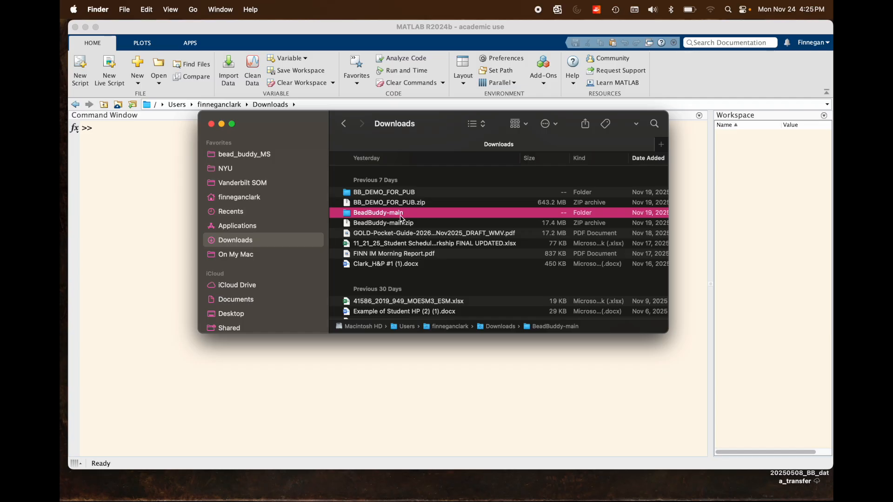
{"action": "left_click", "coordinate": [371, 194]}
{"action": "double_click", "coordinate": [370, 195]}
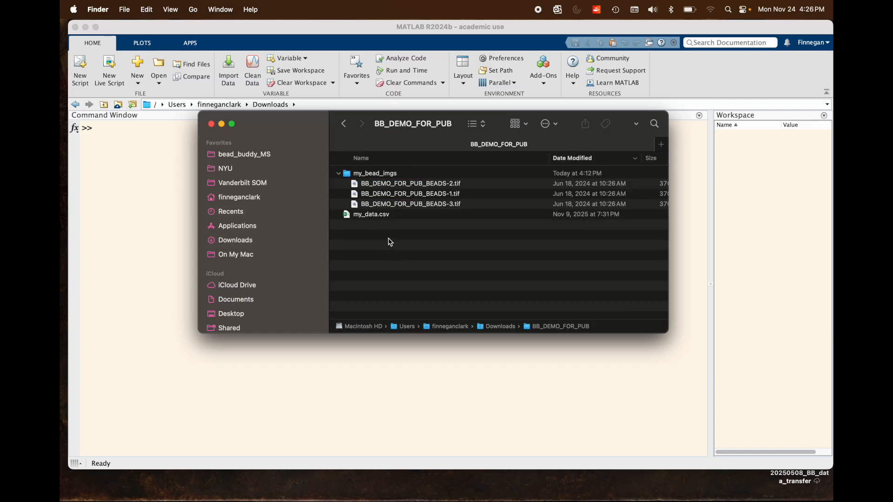
{"action": "left_click", "coordinate": [339, 174]}
{"action": "left_click", "coordinate": [434, 237]}
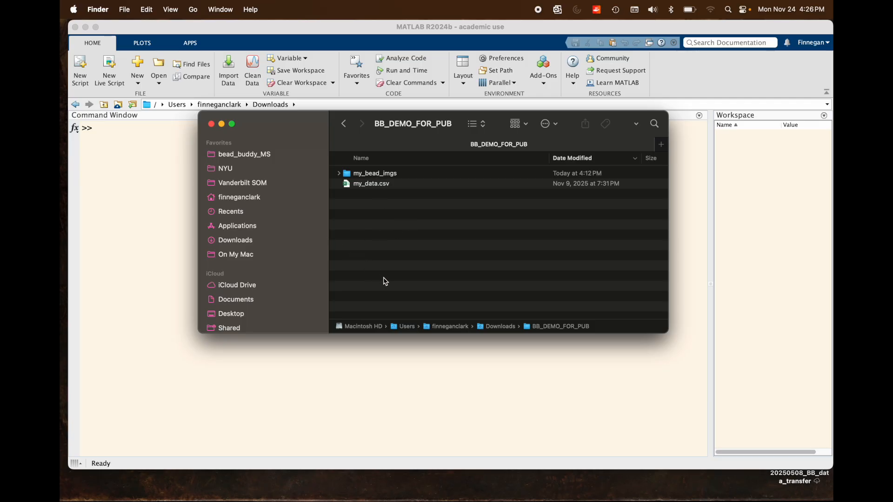
Switch to MATLAB and set the current folder to BeadBuddy-main inside Downloads.
{"action": "left_click", "coordinate": [129, 217]}
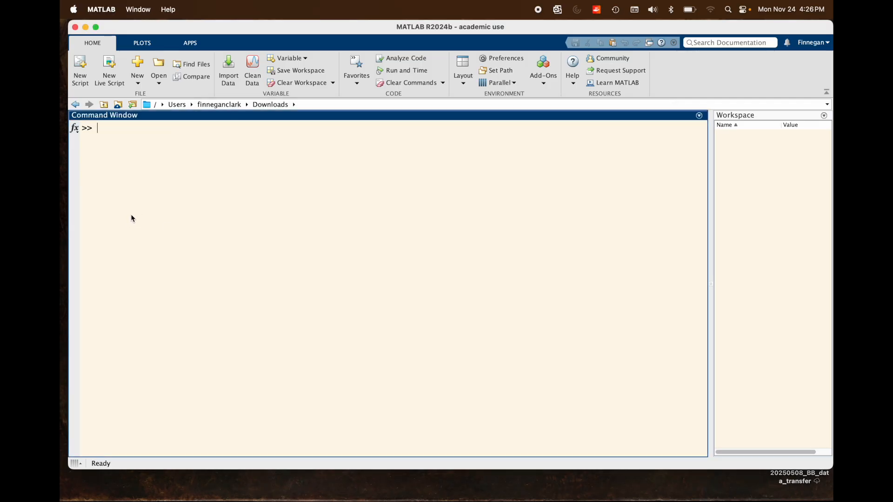
{"action": "left_click", "coordinate": [294, 105]}
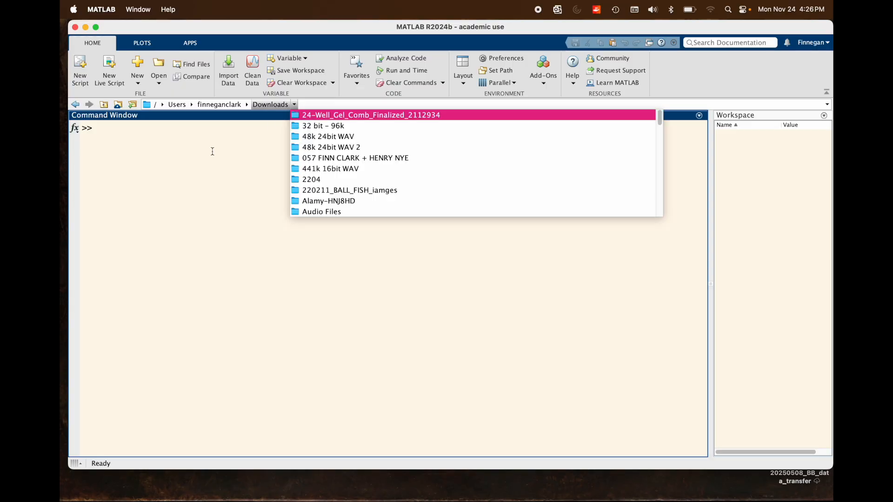
{"action": "scroll", "coordinate": [341, 201], "scroll_direction": "down", "scroll_amount": 3}
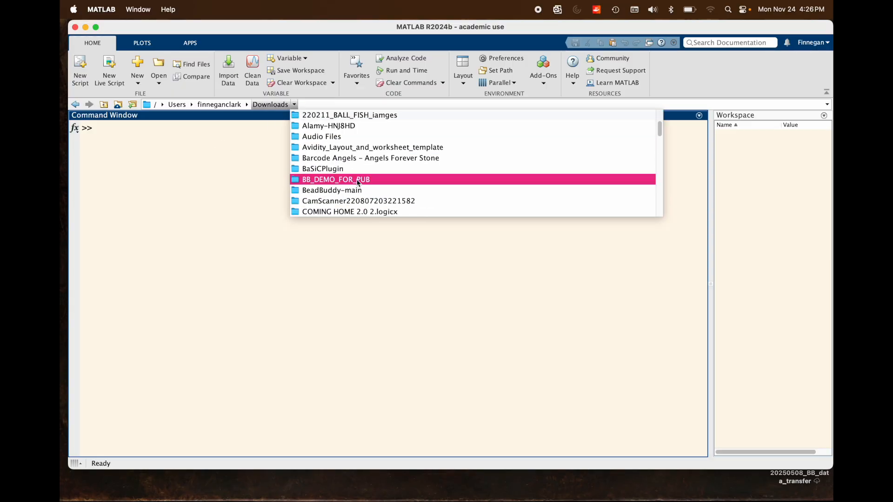
{"action": "scroll", "coordinate": [365, 169], "scroll_direction": "down", "scroll_amount": 2}
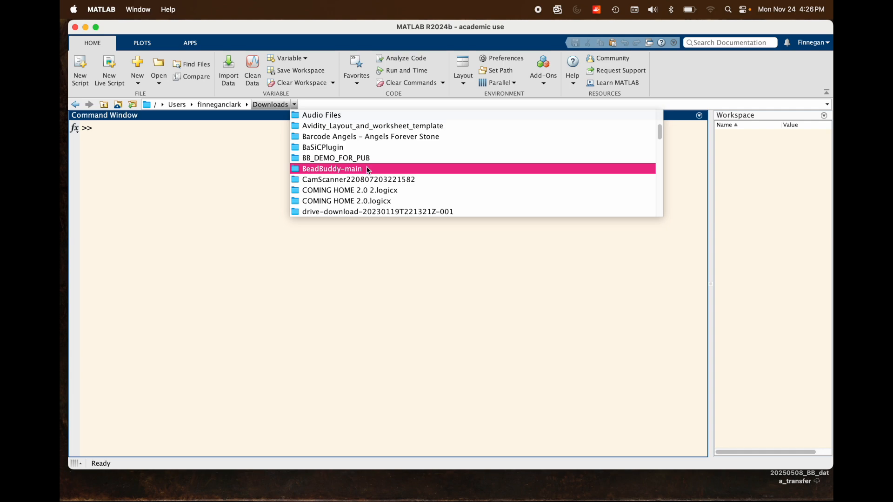
{"action": "left_click", "coordinate": [366, 169]}
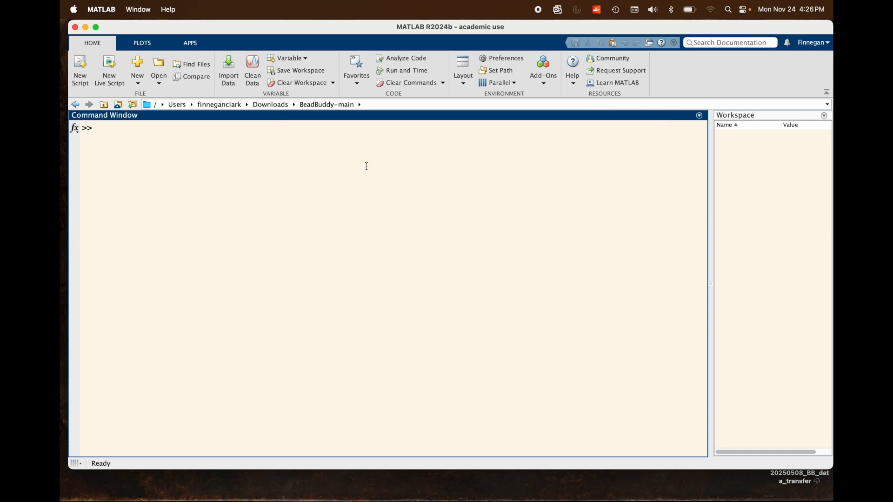
Run the BeadBuddy_MAIN script and move its start dialog higher over the command area.
{"action": "type", "text": "BeadBuddy_MAIN"}
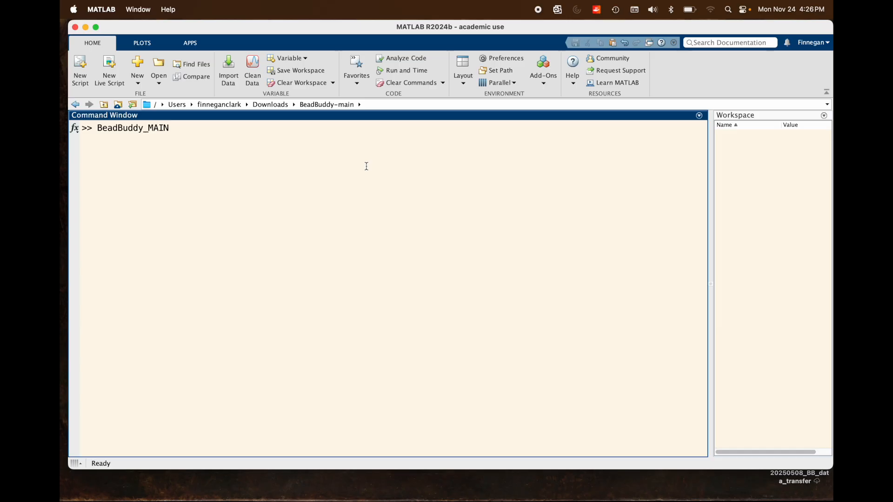
{"action": "key", "text": "Return"}
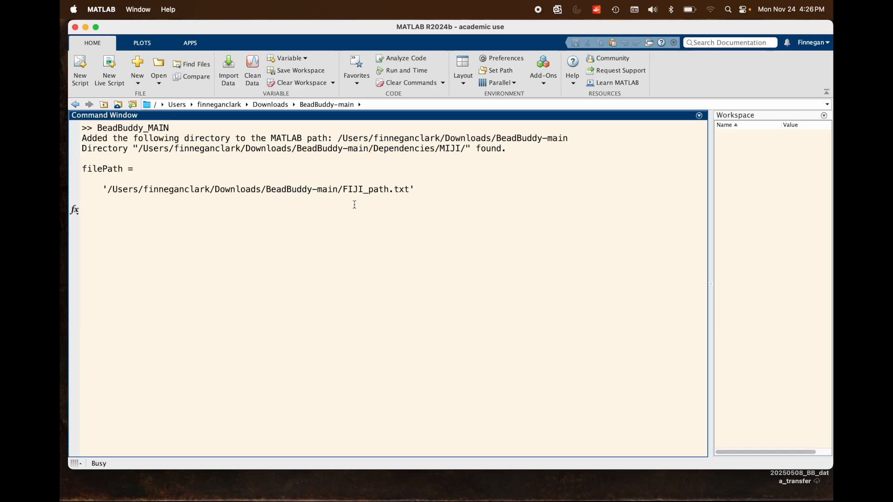
{"action": "left_click_drag", "start_coordinate": [275, 237], "coordinate": [301, 133]}
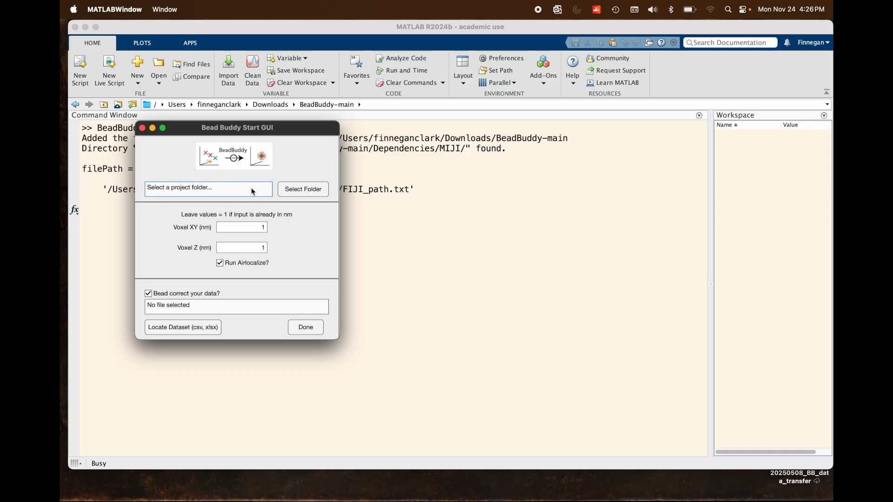
Select the BB_DEMO_FOR_PUB folder in Downloads as the project folder.
{"action": "left_click", "coordinate": [290, 189]}
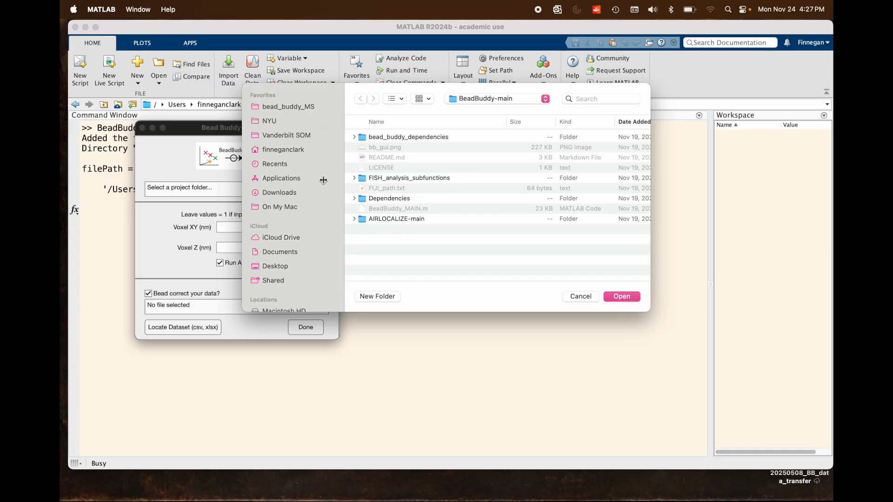
{"action": "left_click", "coordinate": [285, 193]}
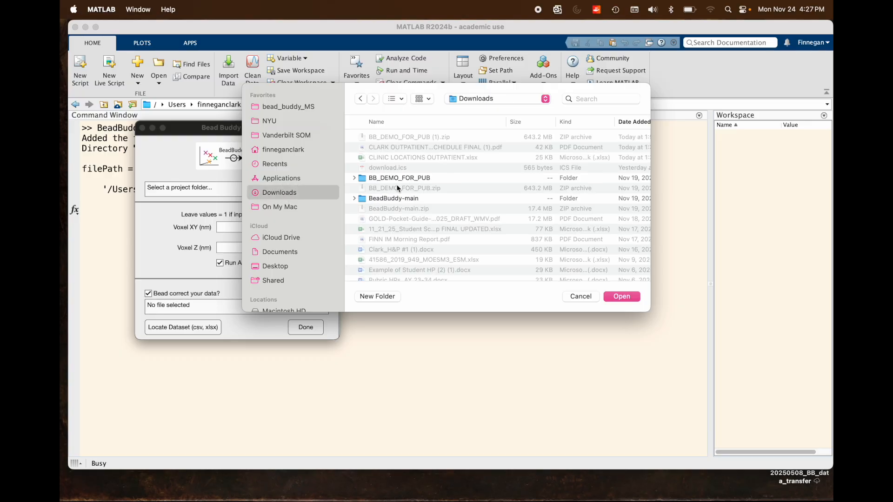
{"action": "scroll", "coordinate": [398, 189], "scroll_direction": "down", "scroll_amount": 1}
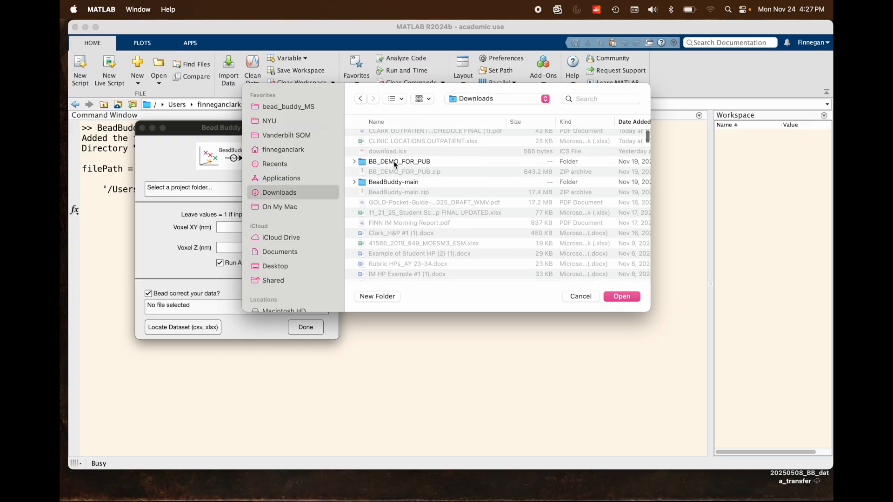
{"action": "double_click", "coordinate": [393, 161]}
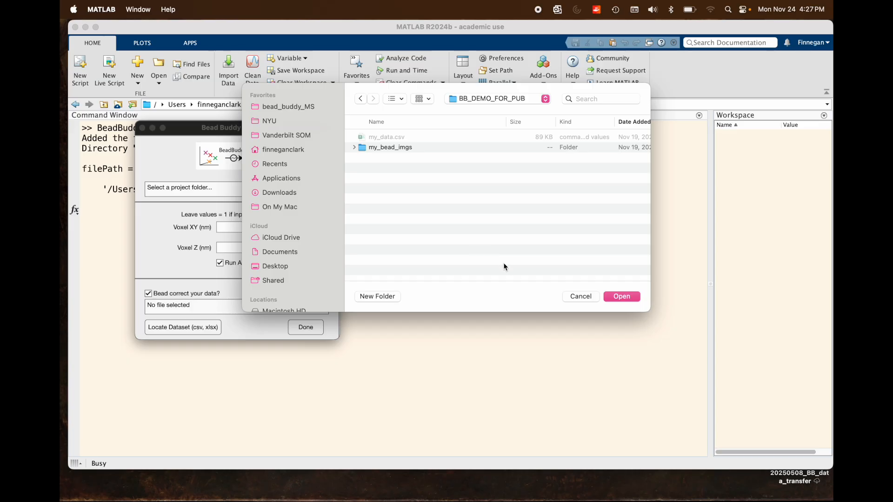
{"action": "left_click", "coordinate": [620, 296]}
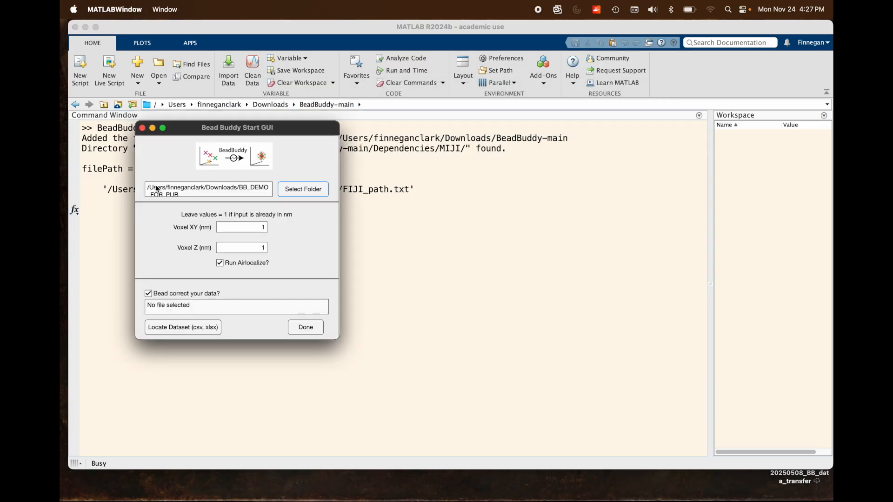
{"action": "scroll", "coordinate": [186, 191], "scroll_direction": "down", "scroll_amount": 1}
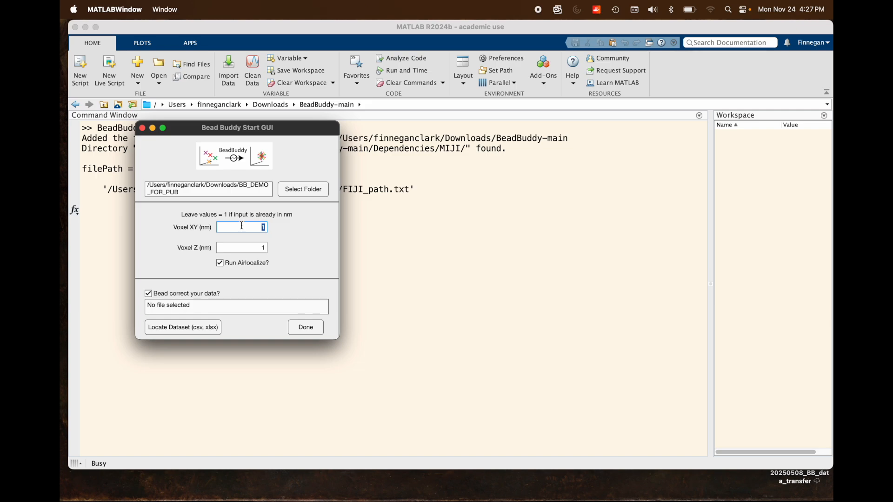
Set the voxel size to 98 nm in XY and 250 nm in Z.
{"action": "type", "text": "98"}
{"action": "left_click", "coordinate": [257, 250]}
{"action": "type", "text": "250"}
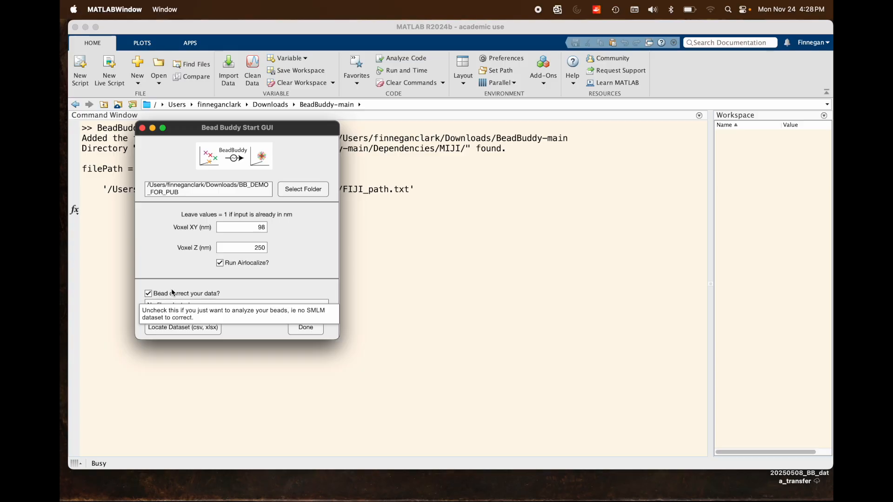
Keep bead correction enabled, choose my_data.csv from BB_DEMO_FOR_PUB as the dataset to correct, and submit the start settings.
{"action": "left_click", "coordinate": [149, 294]}
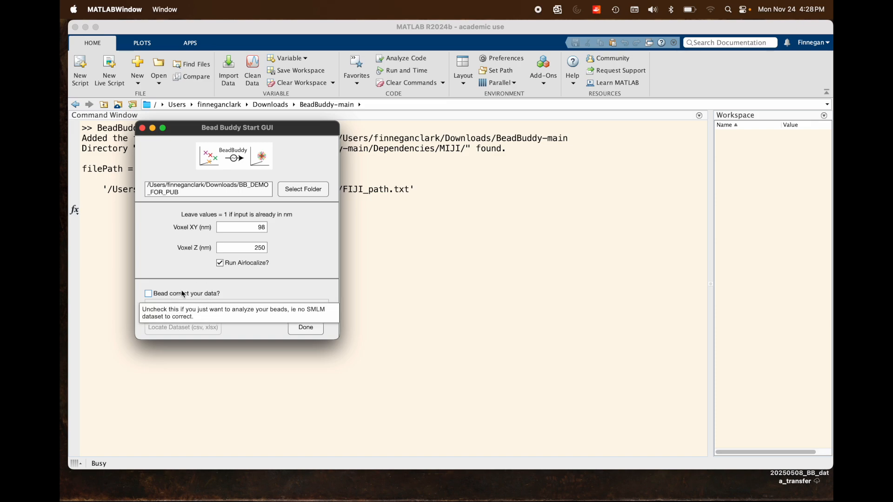
{"action": "left_click", "coordinate": [148, 294]}
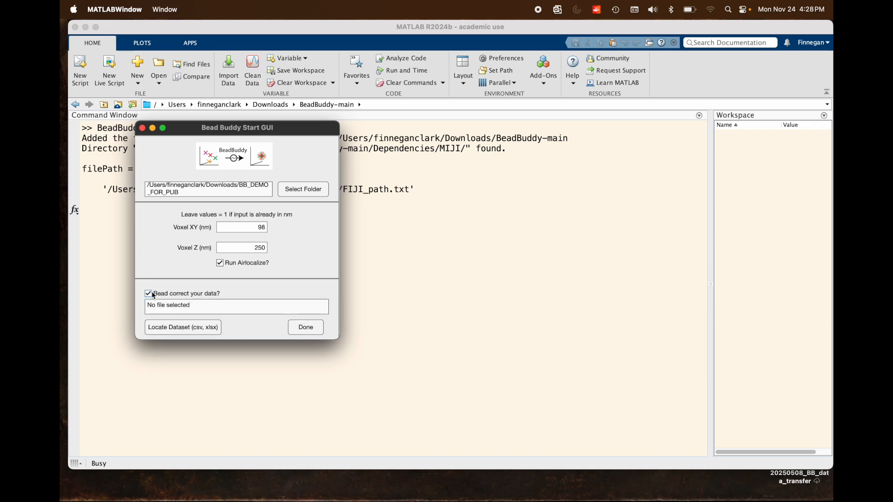
{"action": "left_click", "coordinate": [183, 328]}
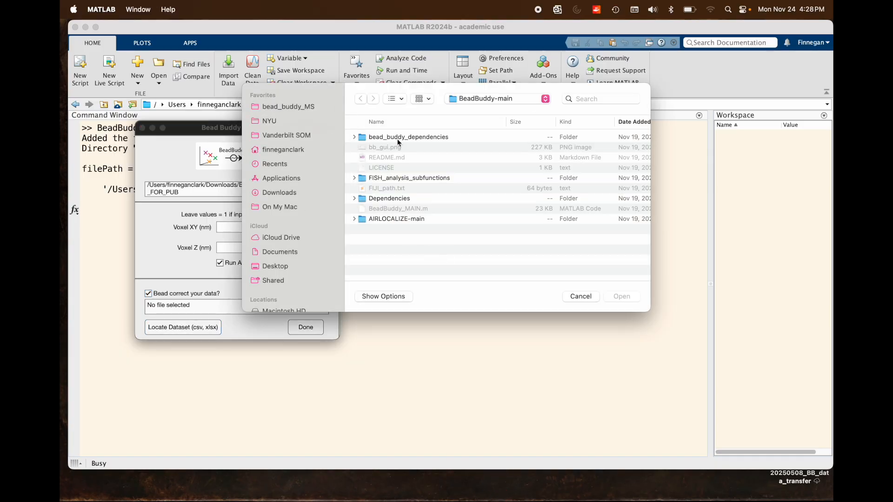
{"action": "left_click", "coordinate": [298, 195]}
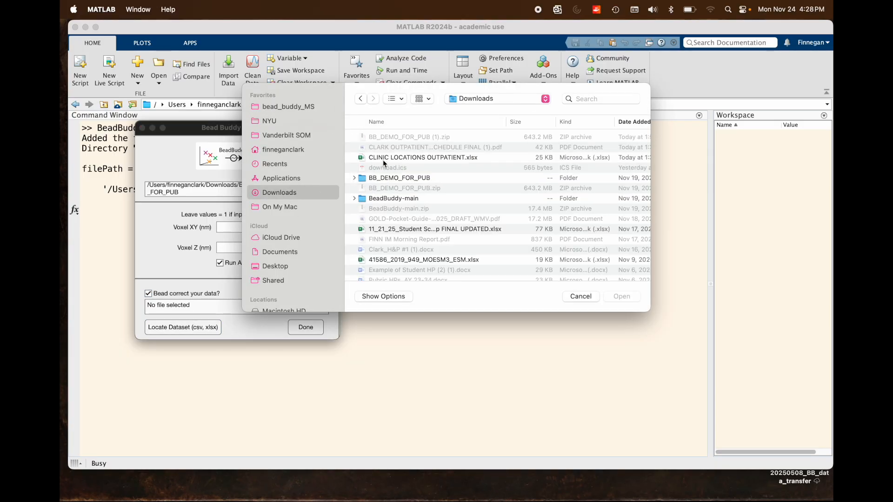
{"action": "double_click", "coordinate": [401, 179]}
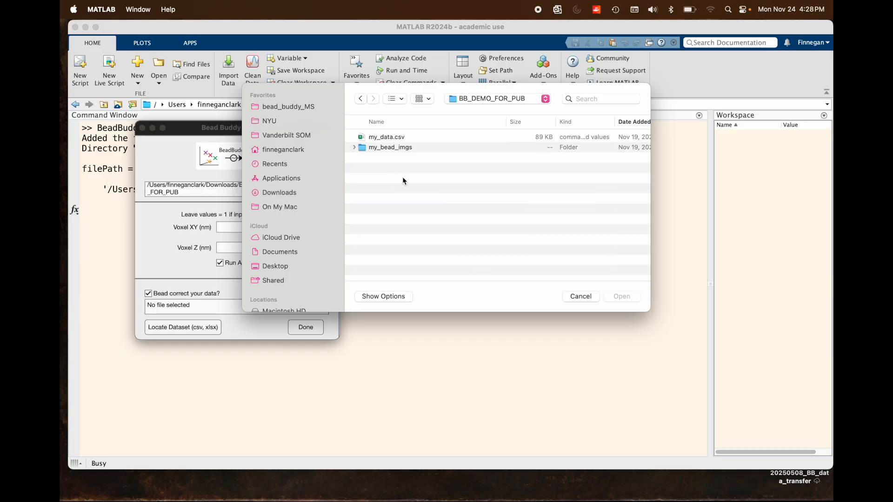
{"action": "left_click", "coordinate": [401, 139]}
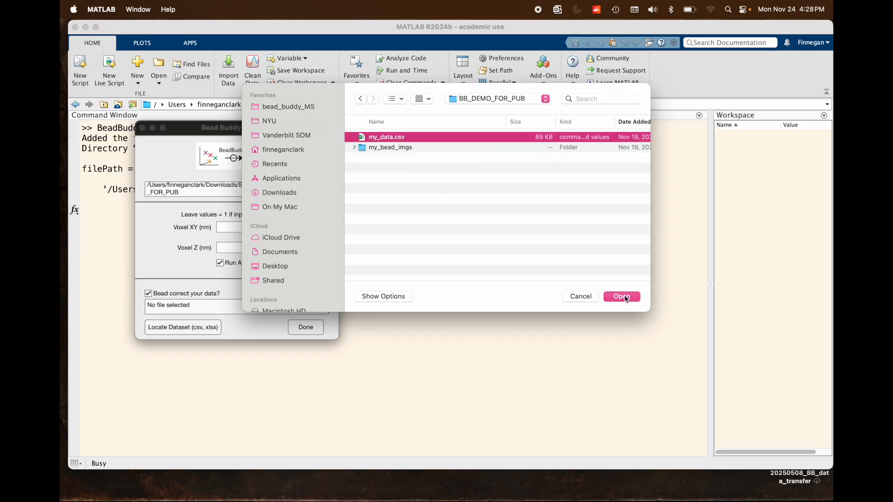
{"action": "left_click", "coordinate": [622, 297]}
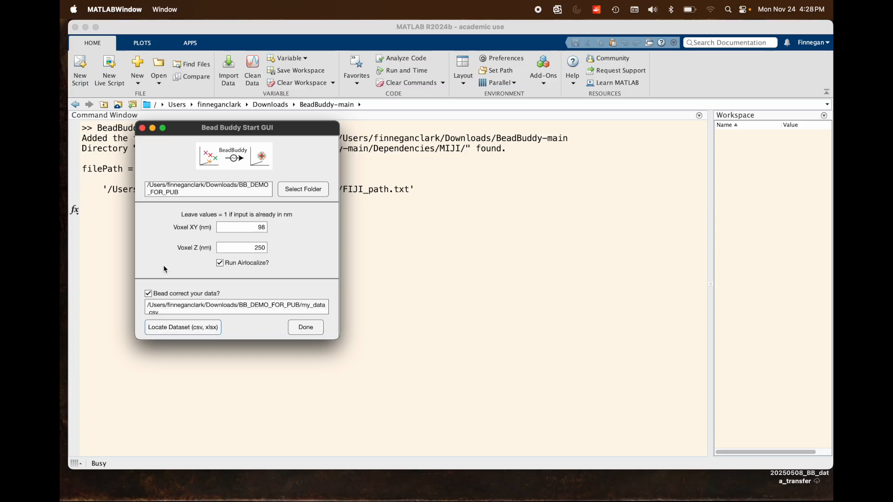
{"action": "left_click", "coordinate": [306, 327]}
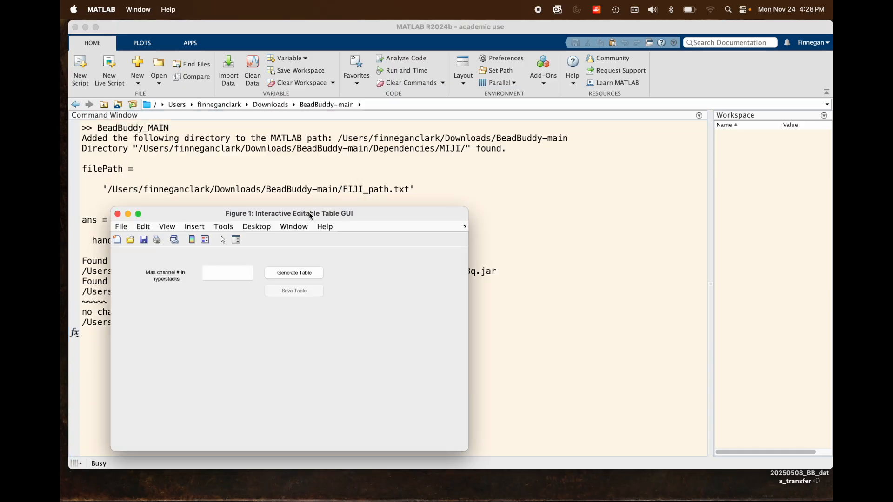
Set the maximum channel number in the hyperstacks to 4 and generate the channel table.
{"action": "left_click_drag", "start_coordinate": [309, 214], "coordinate": [311, 169]}
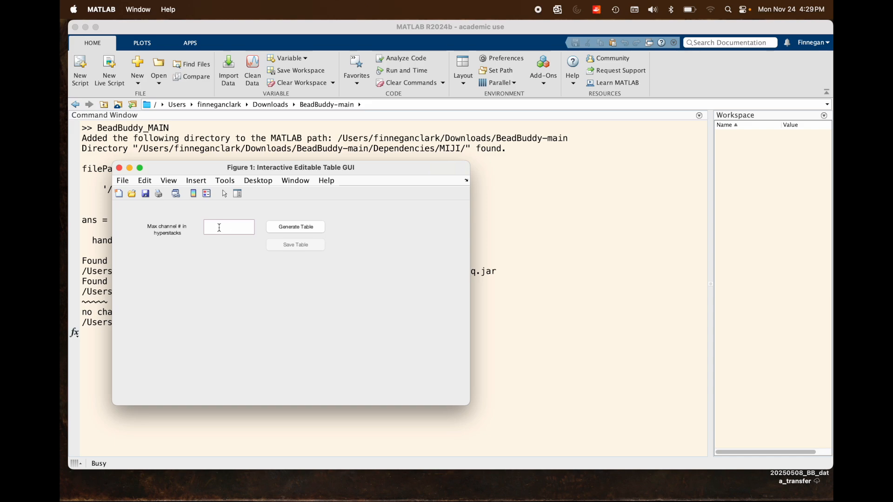
{"action": "type", "text": "4"}
{"action": "left_click", "coordinate": [220, 272]}
{"action": "left_click_drag", "start_coordinate": [301, 168], "coordinate": [298, 164]}
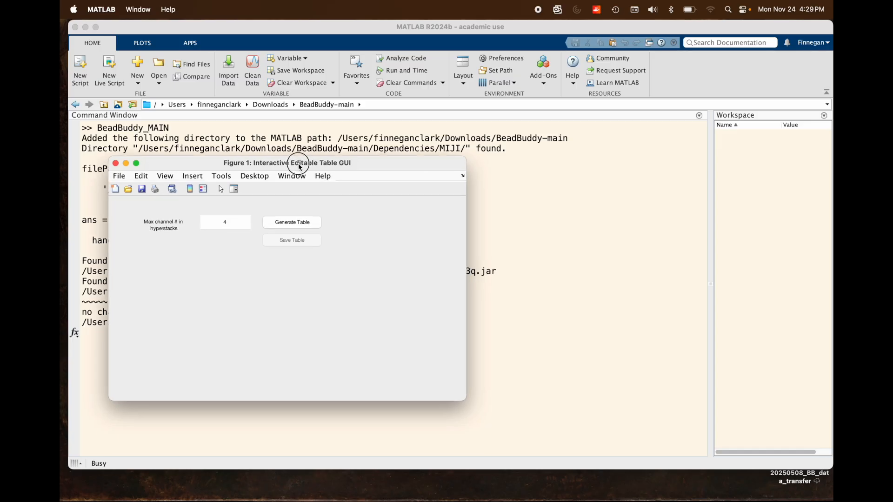
{"action": "left_click", "coordinate": [306, 223]}
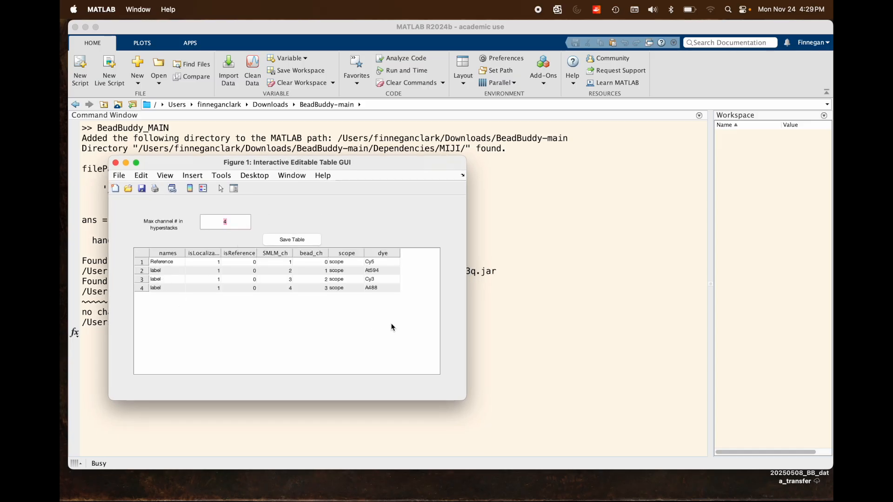
Name the first channel in the table demo637.
{"action": "left_click", "coordinate": [169, 265]}
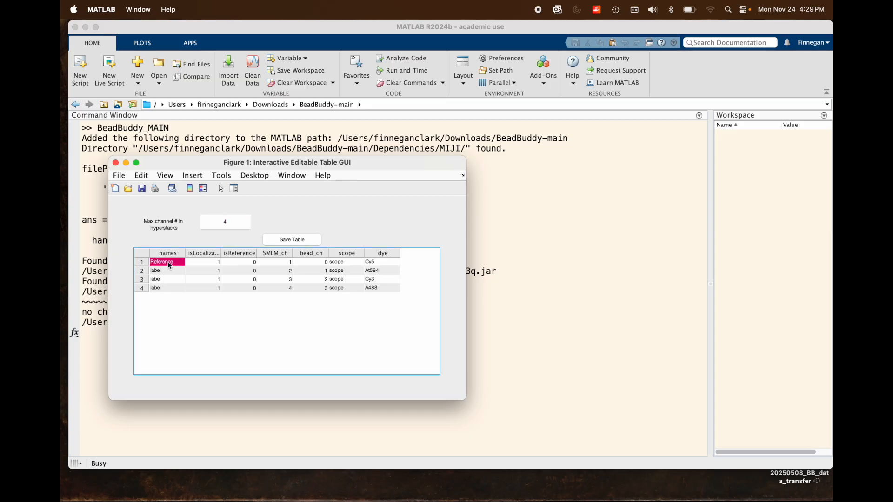
{"action": "type", "text": "bead"}
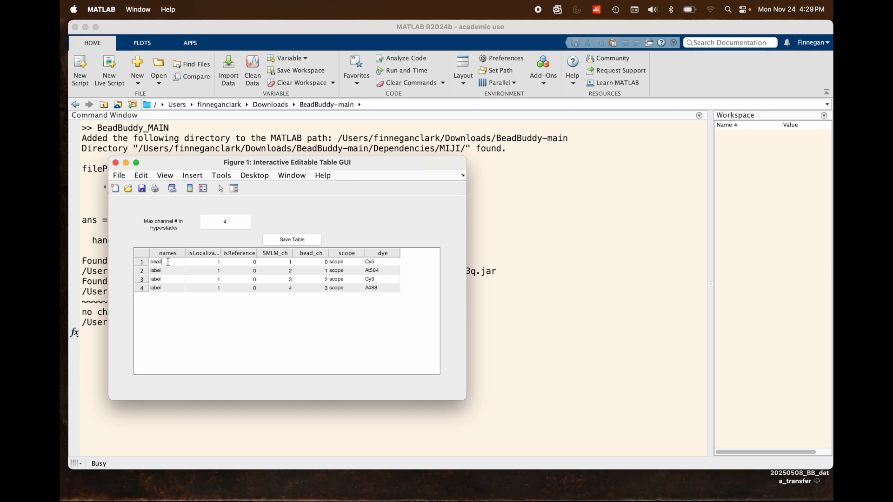
{"action": "key", "text": "BackSpace"}
{"action": "key", "text": "BackSpace"}
{"action": "key", "text": "BackSpace"}
{"action": "key", "text": "BackSpace"}
{"action": "type", "text": "demo637"}
{"action": "key", "text": "Return"}
Enter demo532 as the name of both the second and third channels.
{"action": "left_click", "coordinate": [166, 269]}
{"action": "type", "text": "demo"}
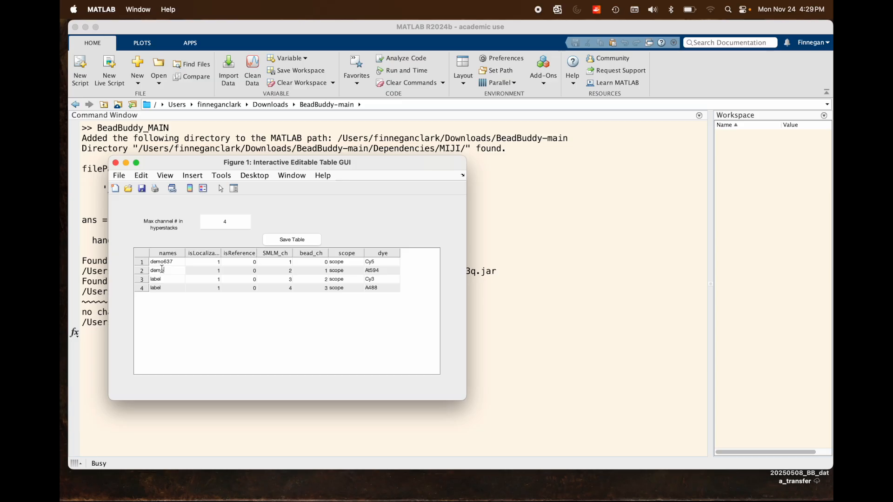
{"action": "type", "text": "532"}
{"action": "key", "text": "Return"}
{"action": "type", "text": "demo532"}
{"action": "key", "text": "Return"}
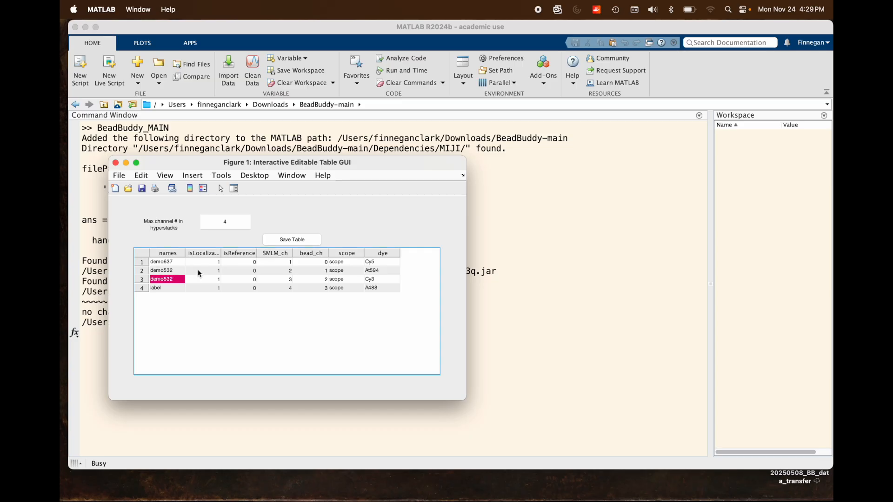
Rename the second channel demo594 and name the fourth channel demo488.
{"action": "left_click", "coordinate": [175, 270]}
{"action": "type", "text": "demo"}
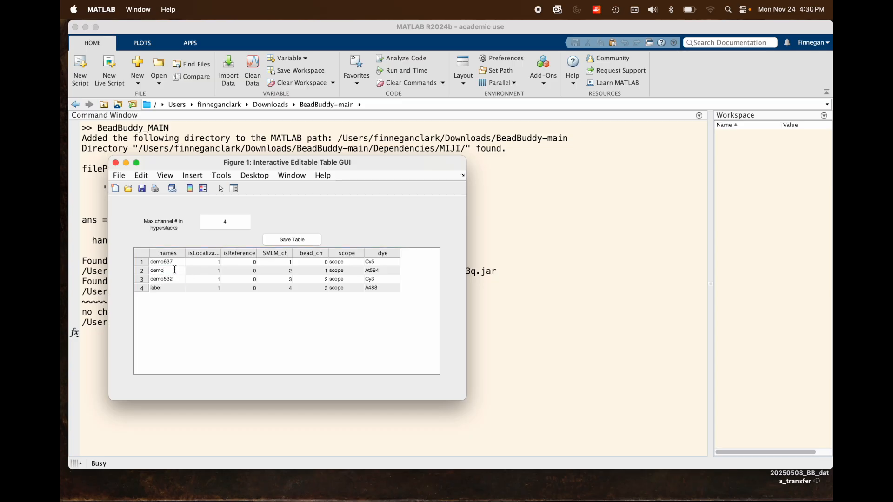
{"action": "type", "text": "594"}
{"action": "key", "text": "Return"}
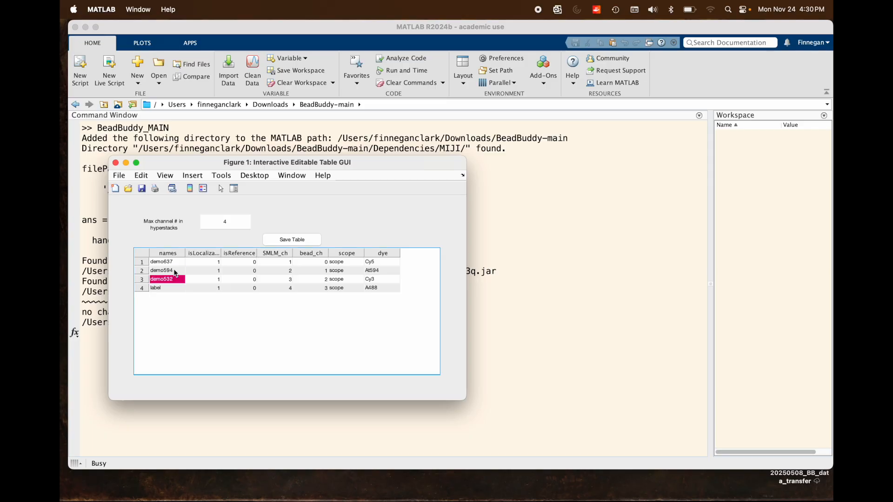
{"action": "type", "text": "demo488"}
{"action": "key", "text": "Return"}
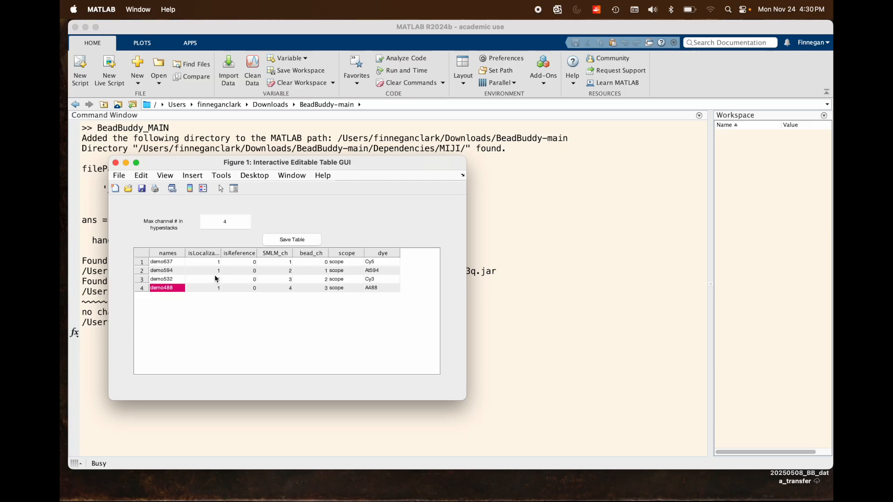
Widen the isLocalizable column so its full heading fits.
{"action": "double_click", "coordinate": [219, 253]}
{"action": "left_click", "coordinate": [209, 318]}
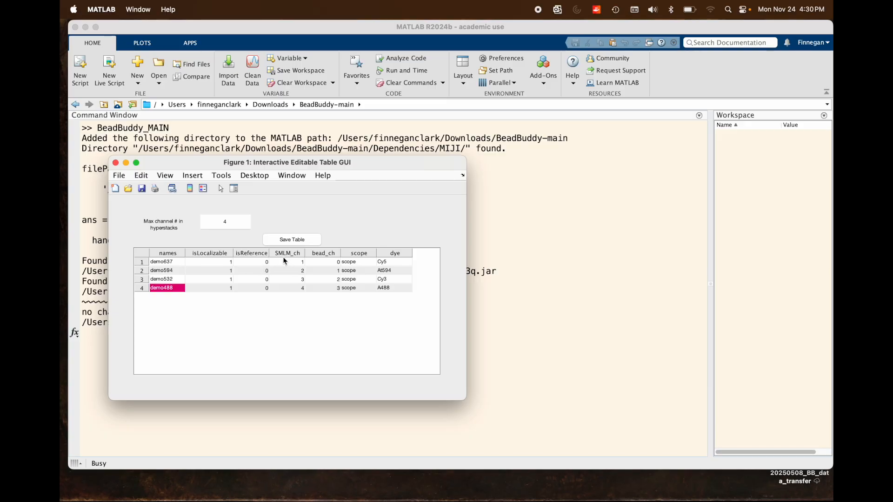
Change the isLocalizable value of demo637 to 0 and set it back to 1.
{"action": "double_click", "coordinate": [228, 262]}
{"action": "type", "text": "0"}
{"action": "left_click", "coordinate": [225, 317]}
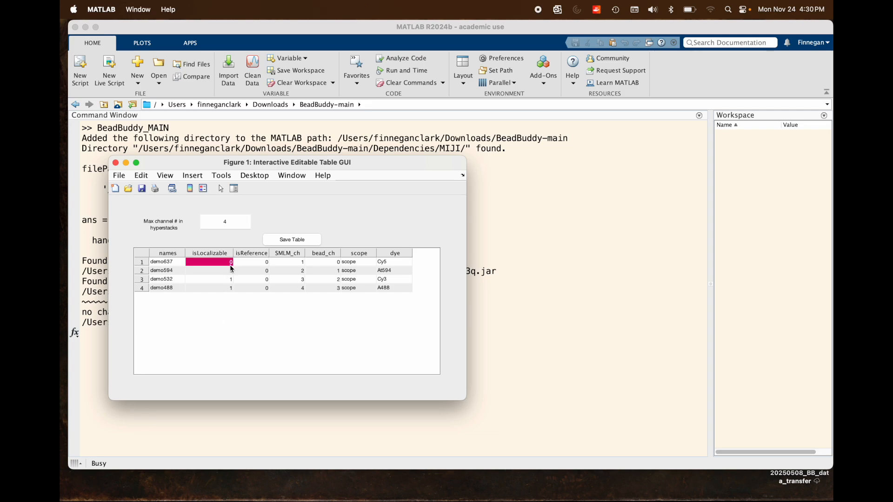
{"action": "double_click", "coordinate": [227, 261]}
{"action": "type", "text": "1"}
{"action": "left_click", "coordinate": [239, 303]}
Mark demo637 as the reference channel by setting its isReference value to 1.
{"action": "left_click", "coordinate": [263, 262]}
{"action": "type", "text": "1"}
{"action": "left_click", "coordinate": [276, 327]}
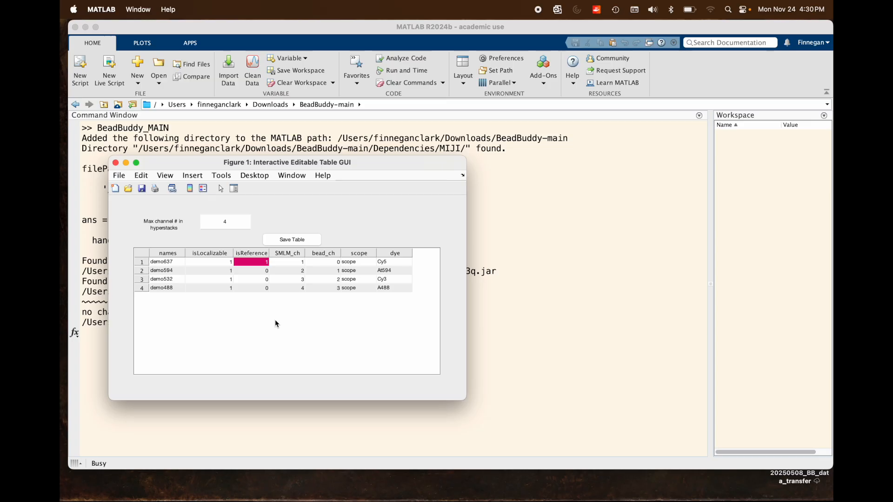
{"action": "left_click", "coordinate": [279, 308]}
Set the bead_ch values to 1, 2, 3 and 4 for demo637, demo594, demo532 and demo488, and save the table.
{"action": "double_click", "coordinate": [336, 262]}
{"action": "type", "text": "1"}
{"action": "left_click", "coordinate": [337, 269]}
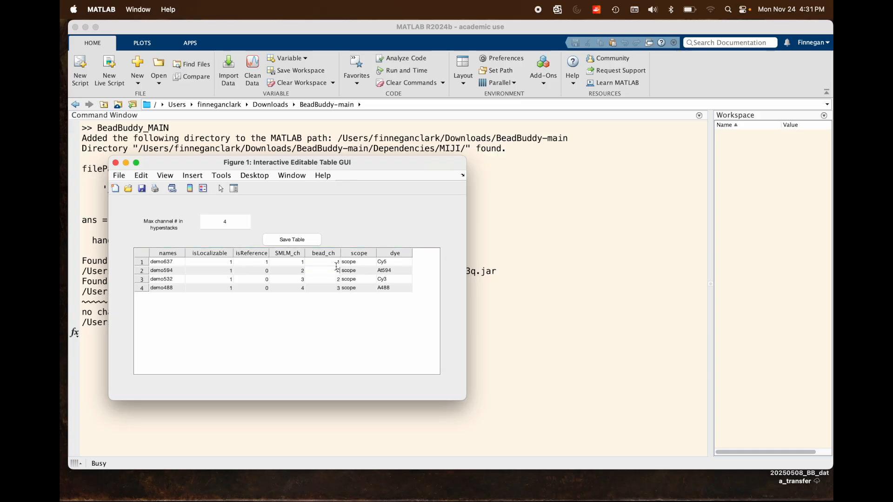
{"action": "key", "text": "Down"}
{"action": "type", "text": "3"}
{"action": "key", "text": "Return"}
{"action": "key", "text": "Down"}
{"action": "type", "text": "4"}
{"action": "key", "text": "Return"}
{"action": "left_click", "coordinate": [325, 380]}
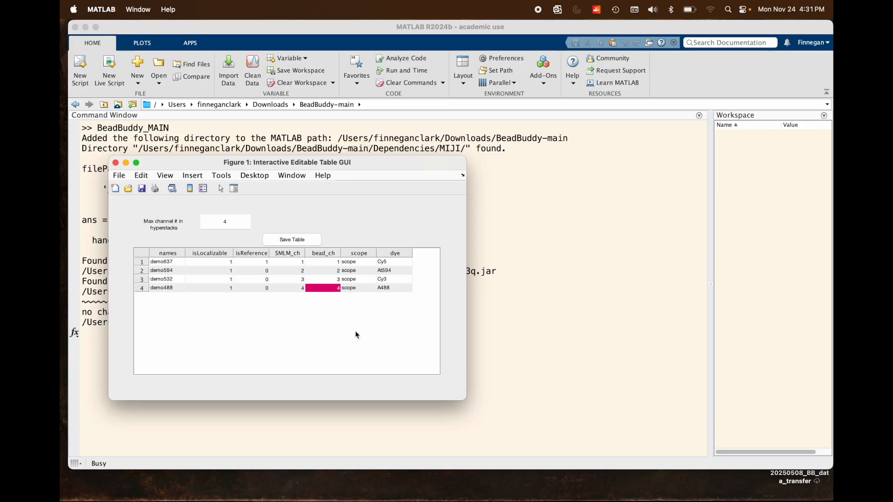
{"action": "left_click", "coordinate": [303, 240]}
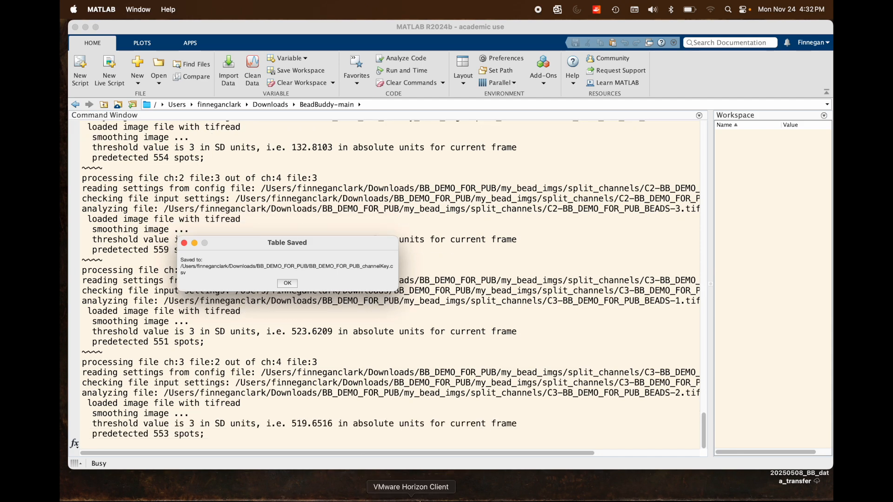
Search the computer for Fiji and launch it.
{"action": "key", "text": "super+space"}
{"action": "type", "text": "fiji"}
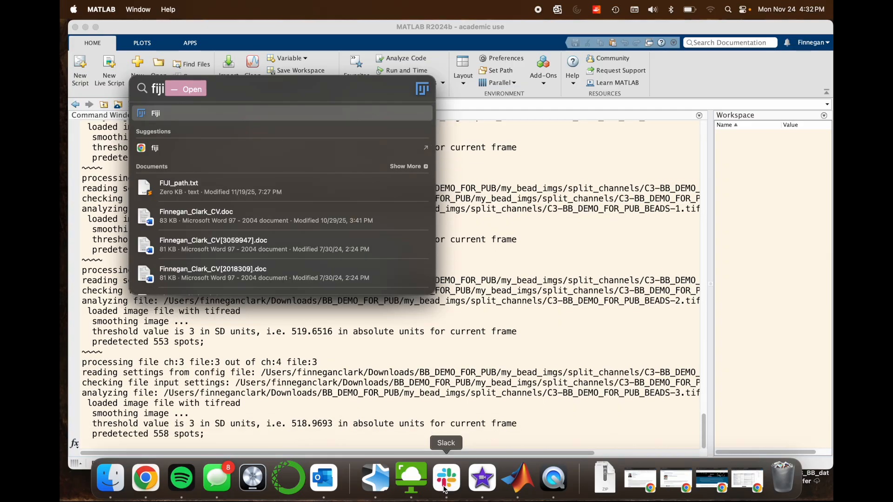
{"action": "key", "text": "Return"}
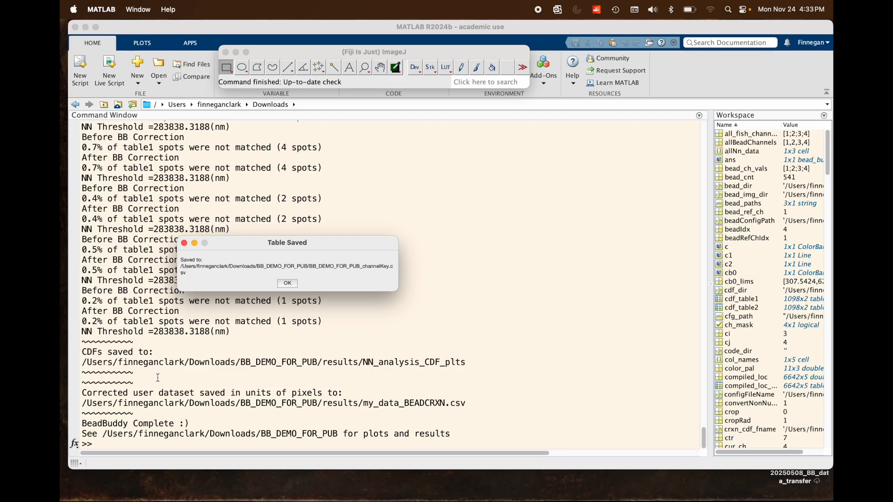
Dismiss the table-saved message and review the BeadBuddy output log for the created folders and saved result files.
{"action": "left_click", "coordinate": [287, 283]}
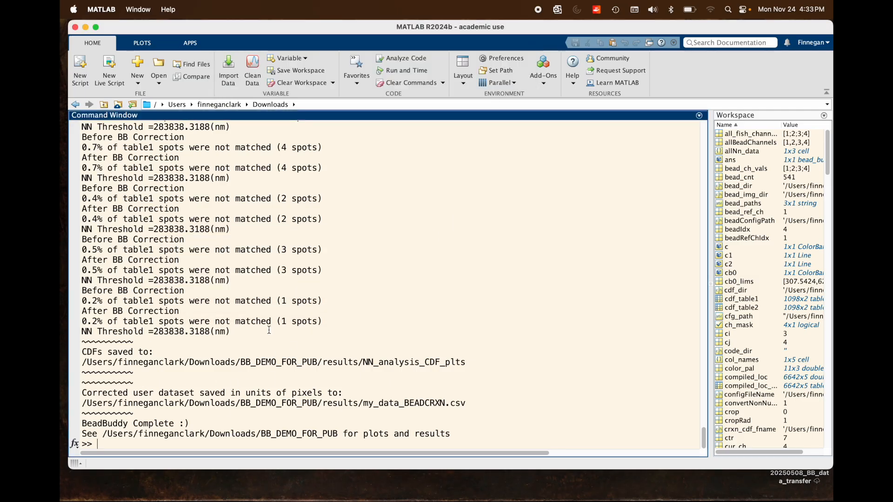
{"action": "scroll", "coordinate": [265, 388], "scroll_direction": "up", "scroll_amount": 10}
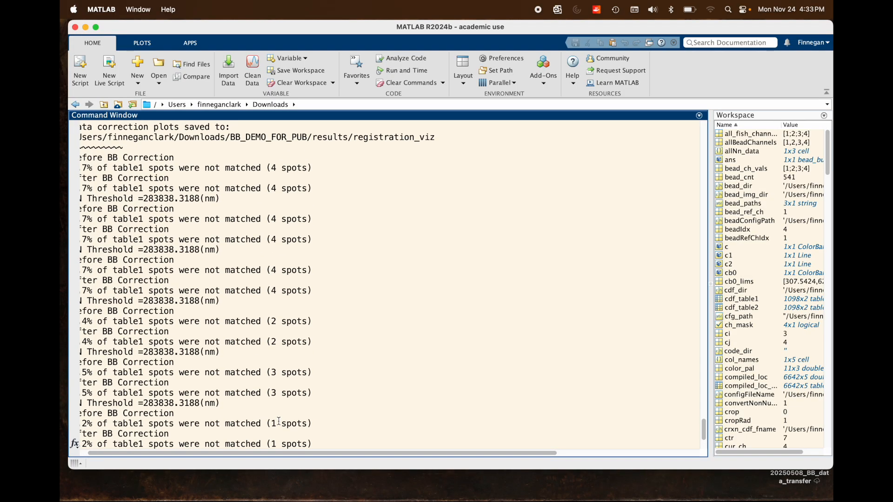
{"action": "scroll", "coordinate": [259, 358], "scroll_direction": "up", "scroll_amount": 2}
{"action": "scroll", "coordinate": [261, 317], "scroll_direction": "up", "scroll_amount": 9}
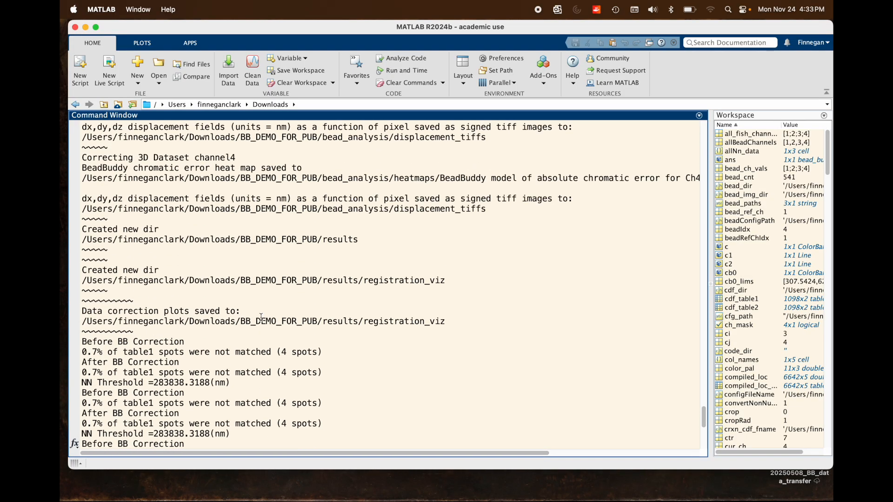
{"action": "scroll", "coordinate": [261, 317], "scroll_direction": "up", "scroll_amount": 4}
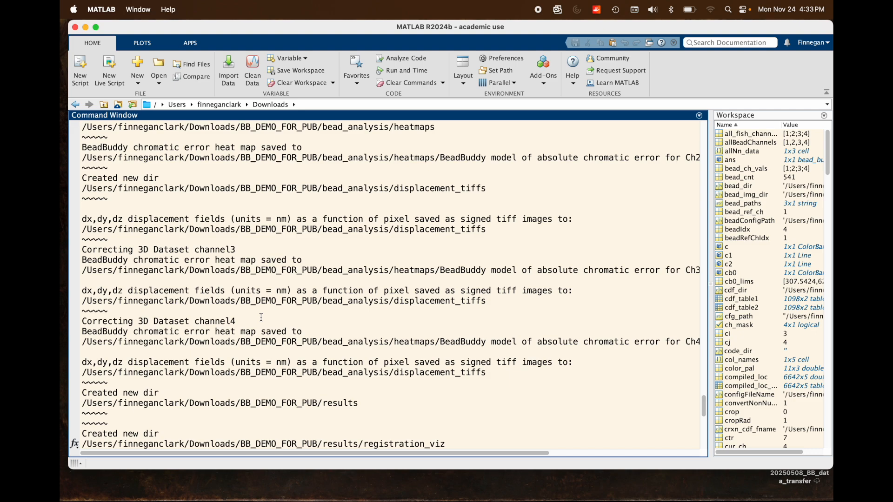
{"action": "scroll", "coordinate": [289, 283], "scroll_direction": "up", "scroll_amount": 4}
{"action": "scroll", "coordinate": [289, 283], "scroll_direction": "up", "scroll_amount": 5}
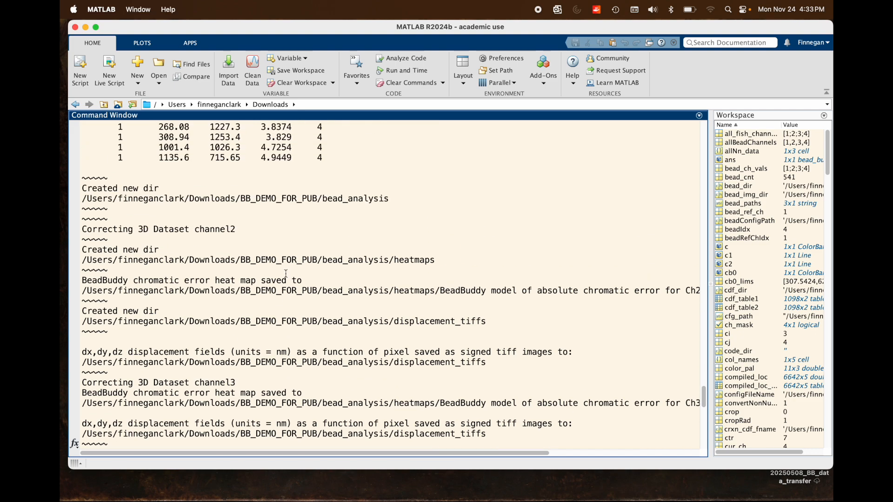
{"action": "scroll", "coordinate": [292, 311], "scroll_direction": "down", "scroll_amount": 20}
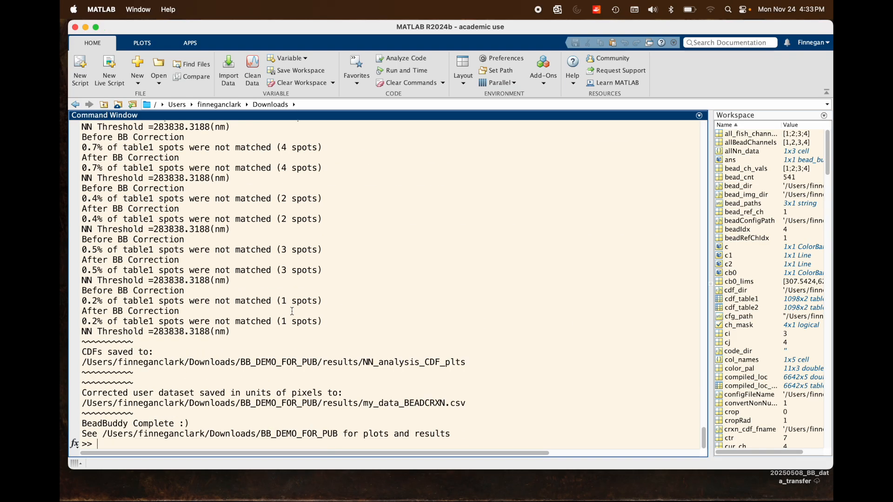
Switch to Finder and preview BB_DEMO_FOR_PUB_channelKey.csv in the BB_DEMO_FOR_PUB folder.
{"action": "mouse_move", "coordinate": [199, 495]}
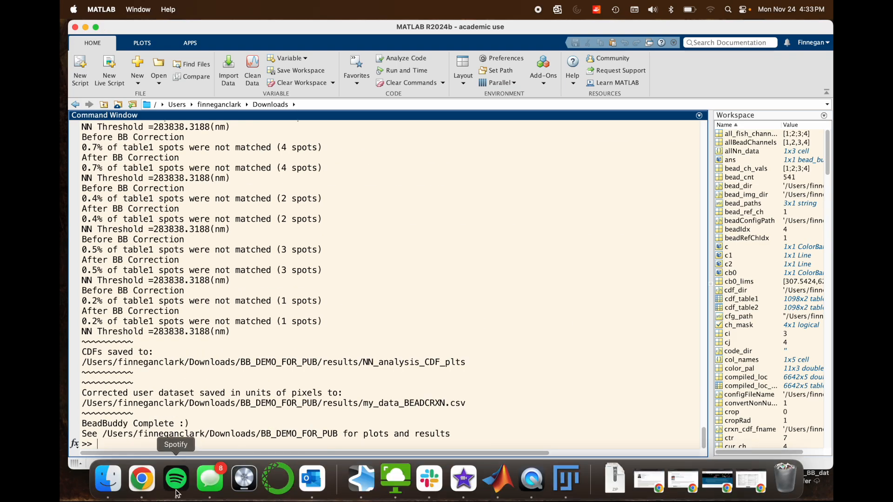
{"action": "left_click", "coordinate": [554, 486]}
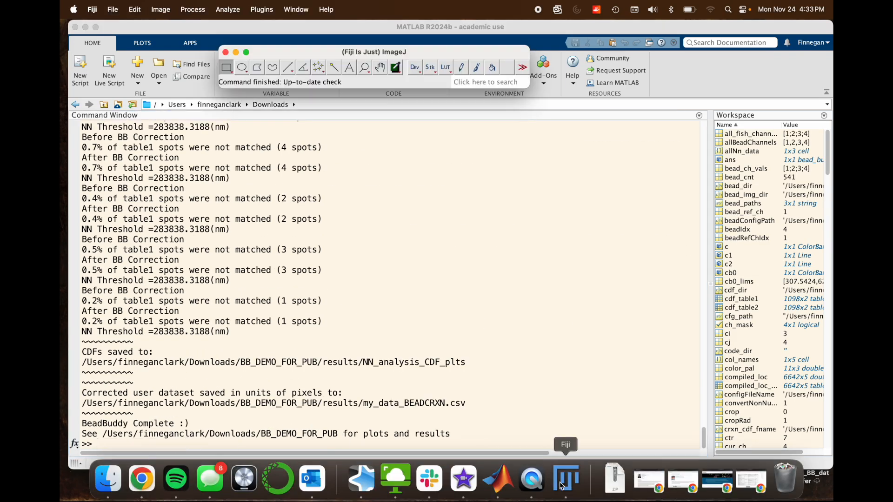
{"action": "left_click", "coordinate": [108, 479]}
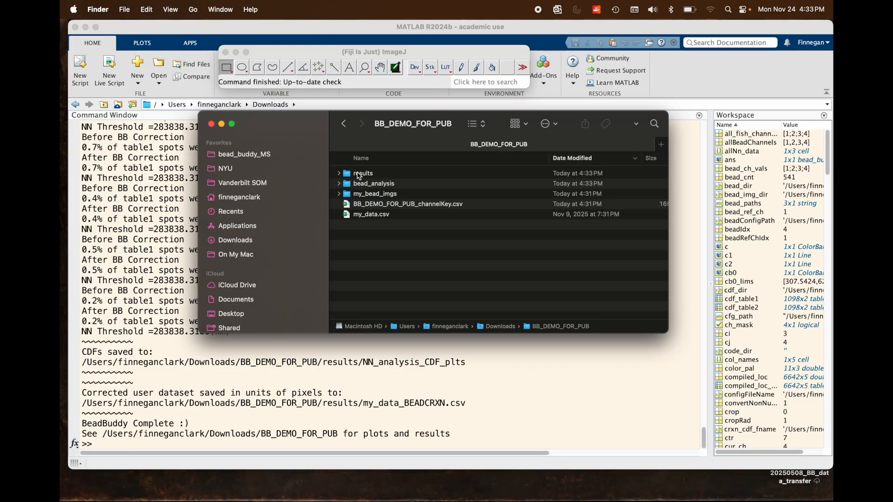
{"action": "left_click_drag", "start_coordinate": [293, 120], "coordinate": [300, 165]}
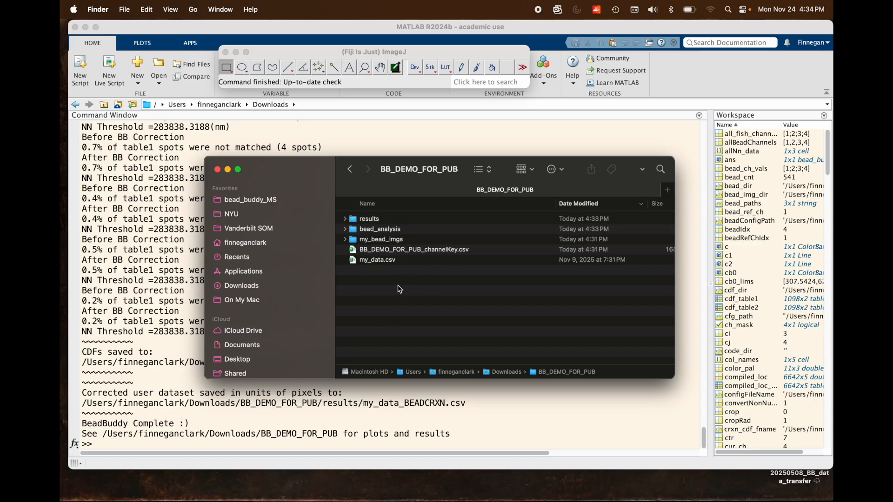
{"action": "left_click", "coordinate": [411, 261]}
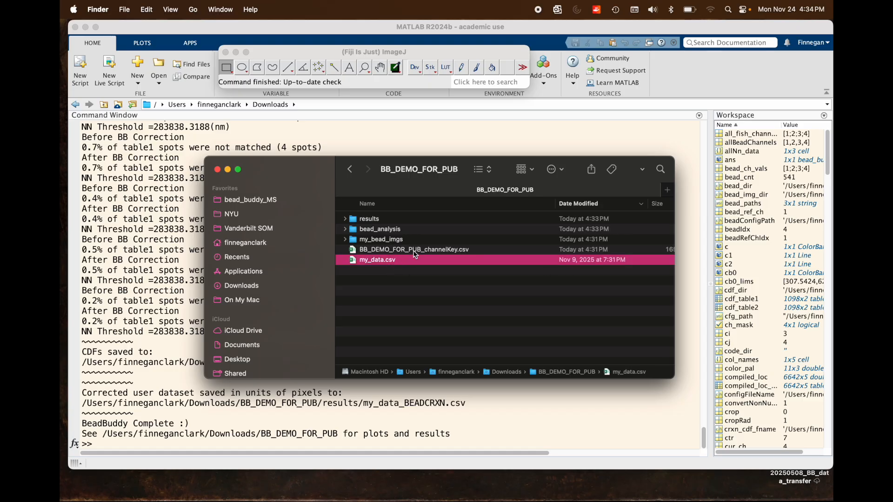
{"action": "left_click", "coordinate": [417, 252]}
{"action": "key", "text": "space"}
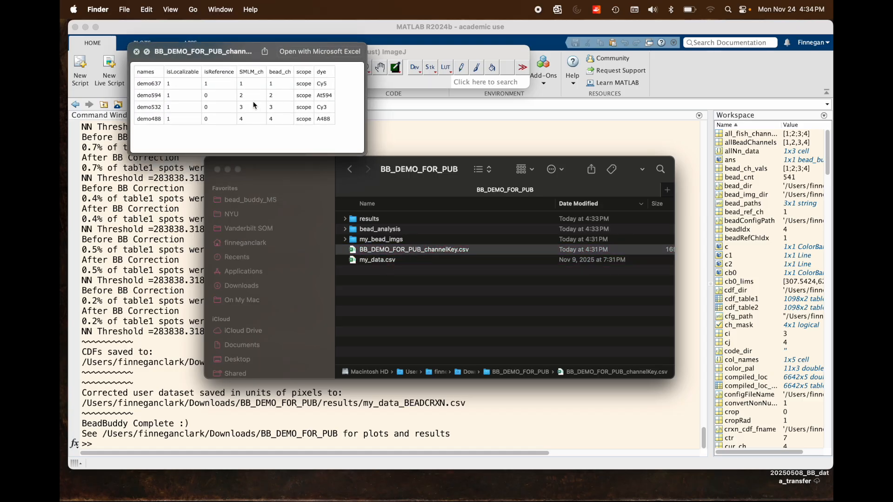
{"action": "key", "text": "space"}
{"action": "left_click", "coordinate": [455, 331]}
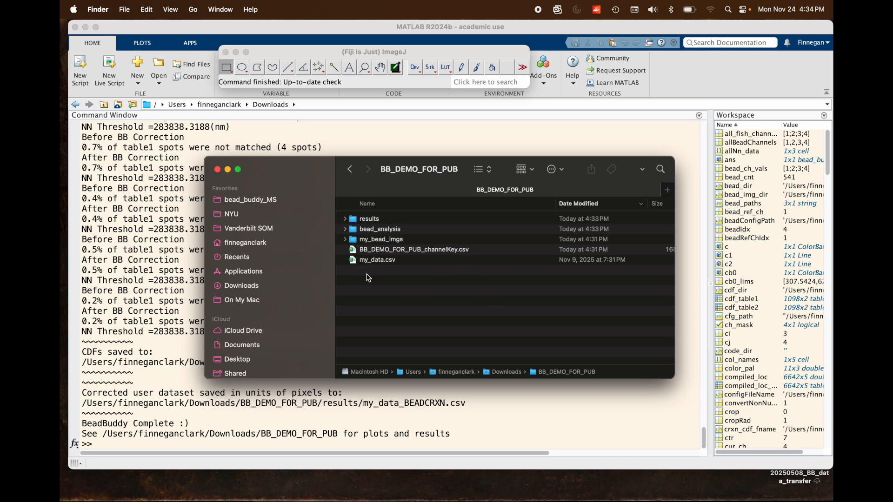
Open BB_DEMO_FOR_PUB_BEADS-2.tif from my_bead_imgs/raw_imgs in Fiji, with the brightness/contrast and channel controls shown.
{"action": "left_click", "coordinate": [346, 240]}
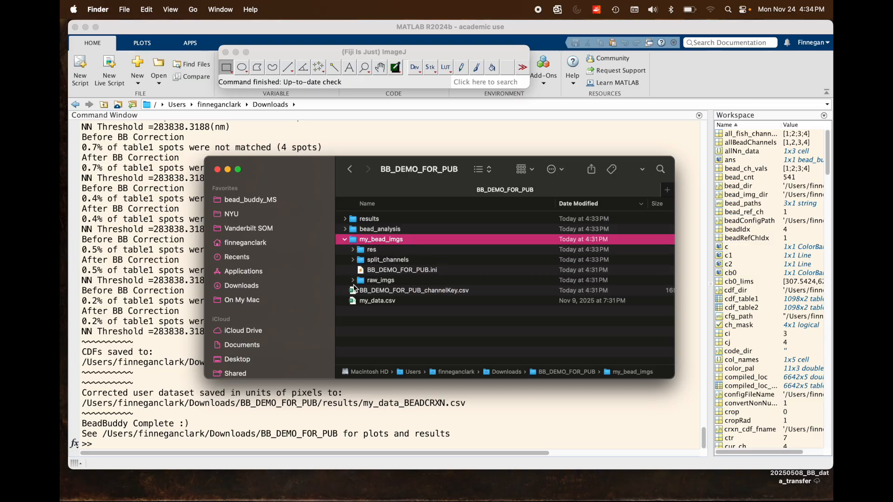
{"action": "left_click", "coordinate": [353, 281]}
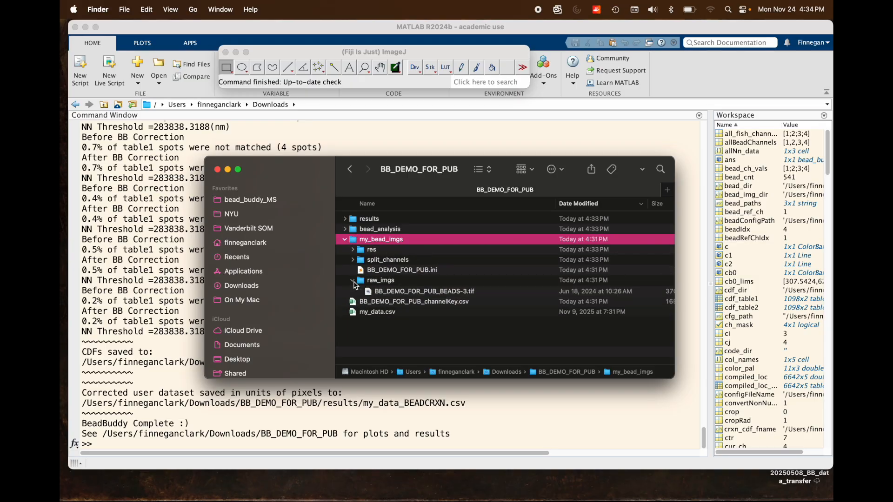
{"action": "left_click_drag", "start_coordinate": [387, 291], "coordinate": [304, 83]}
{"action": "left_click", "coordinate": [305, 103]}
{"action": "key", "text": "super+shift+c"}
{"action": "key", "text": "super+shift+z"}
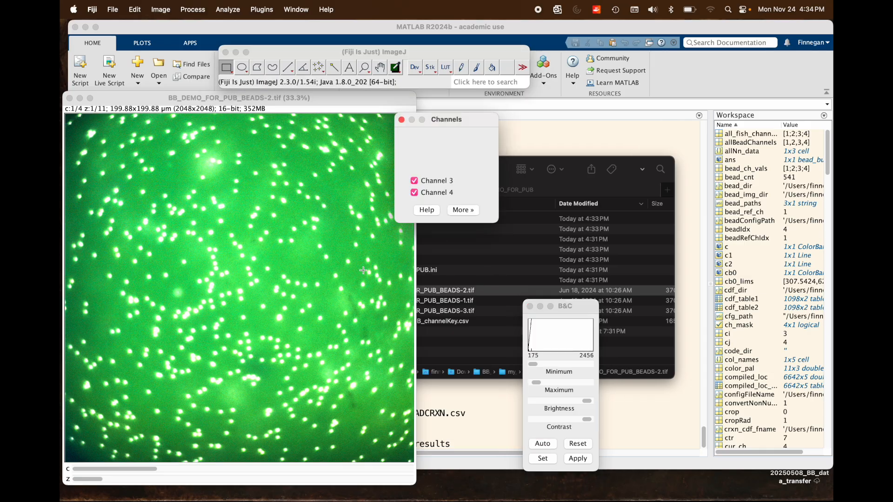
Hide channels 4, 3 and 2 of the bead image, leaving only channel 1 displayed.
{"action": "left_click", "coordinate": [444, 192]}
{"action": "left_click", "coordinate": [447, 179]}
{"action": "left_click", "coordinate": [446, 171]}
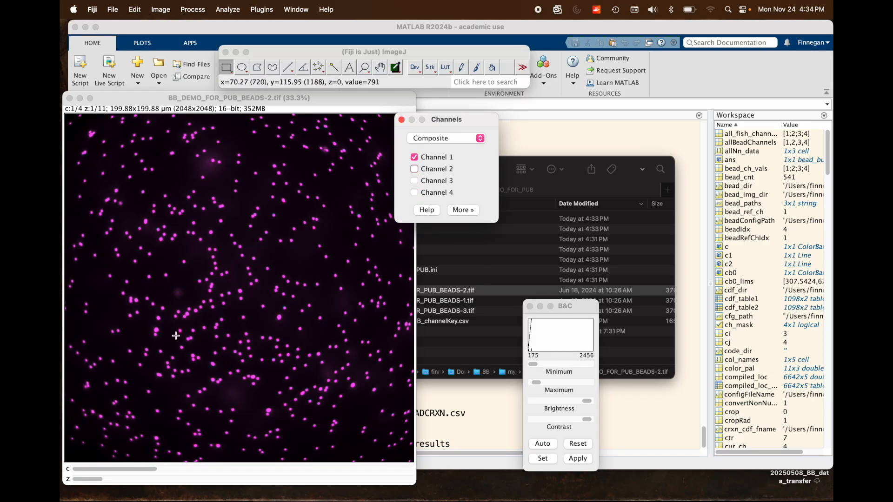
View z-slice 4 of BB_DEMO_FOR_PUB_BEADS-2.tif in channel 1 and close the image.
{"action": "left_click_drag", "start_coordinate": [91, 480], "coordinate": [198, 473]}
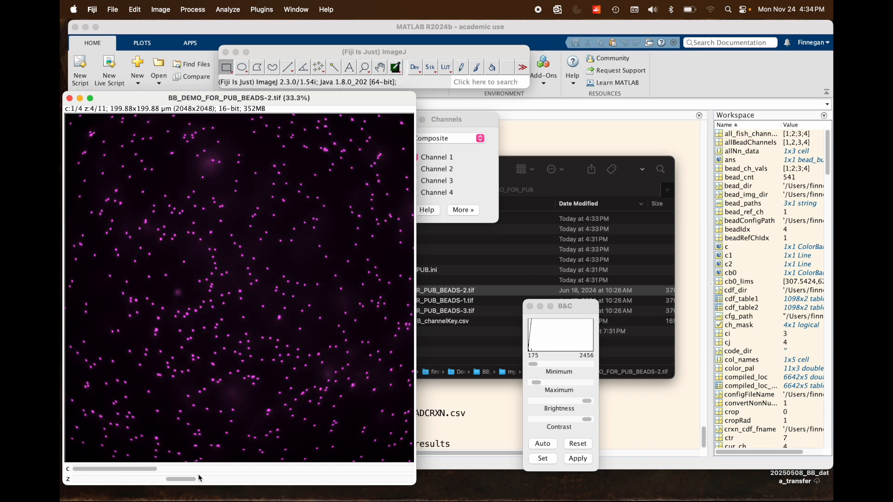
{"action": "left_click_drag", "start_coordinate": [130, 98], "coordinate": [144, 83]}
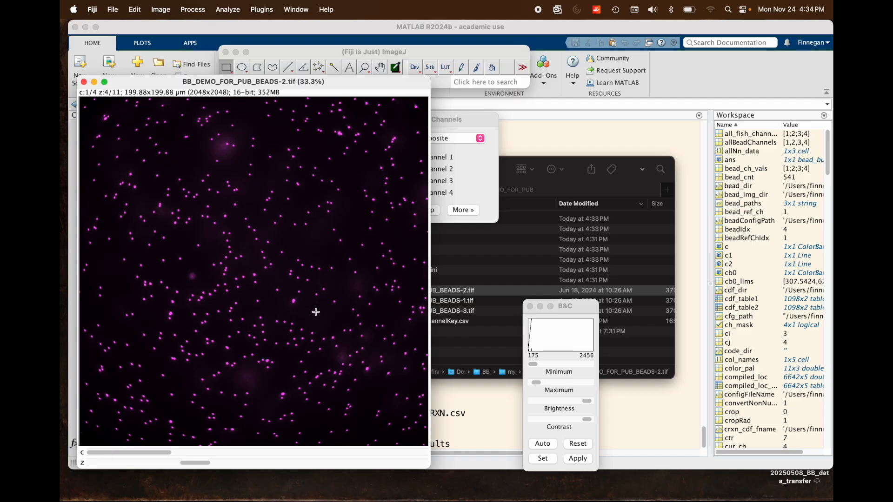
{"action": "left_click", "coordinate": [84, 82]}
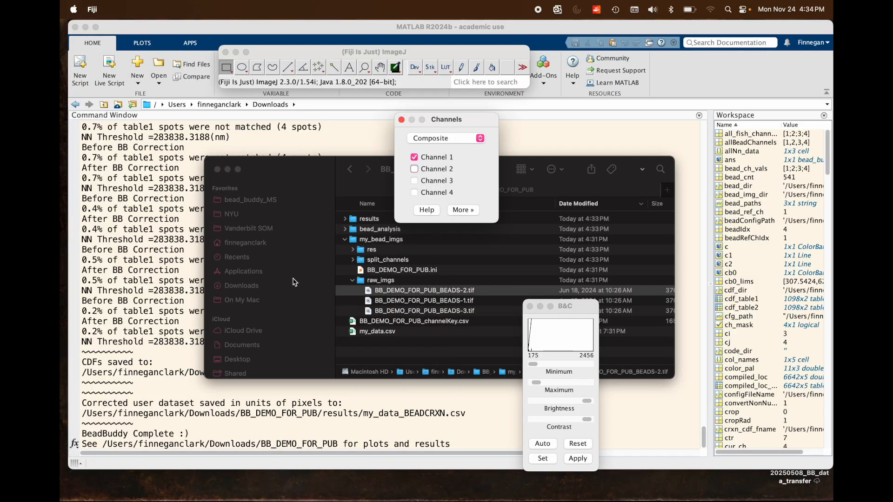
Switch to Finder, collapse my_bead_imgs, and preview the Ch4-A488 chromatic error heatmap PDF in bead_analysis/heatmaps.
{"action": "left_click", "coordinate": [303, 172]}
{"action": "left_click", "coordinate": [345, 239]}
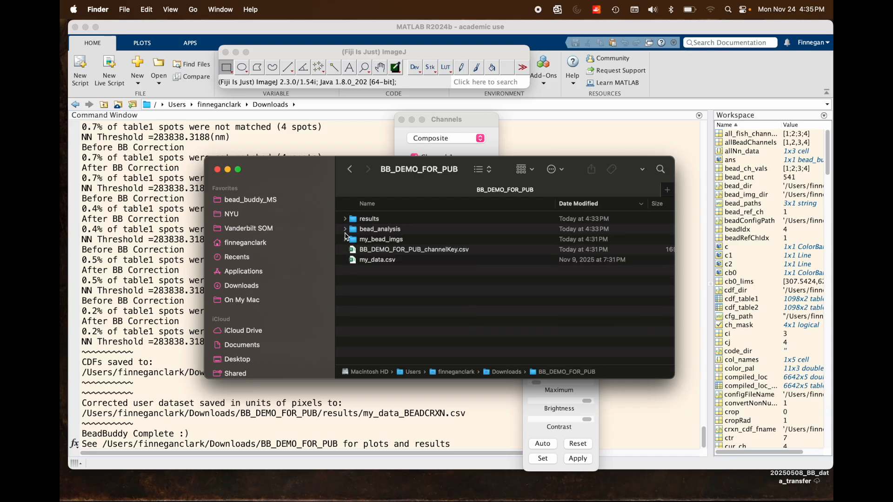
{"action": "left_click", "coordinate": [344, 229]}
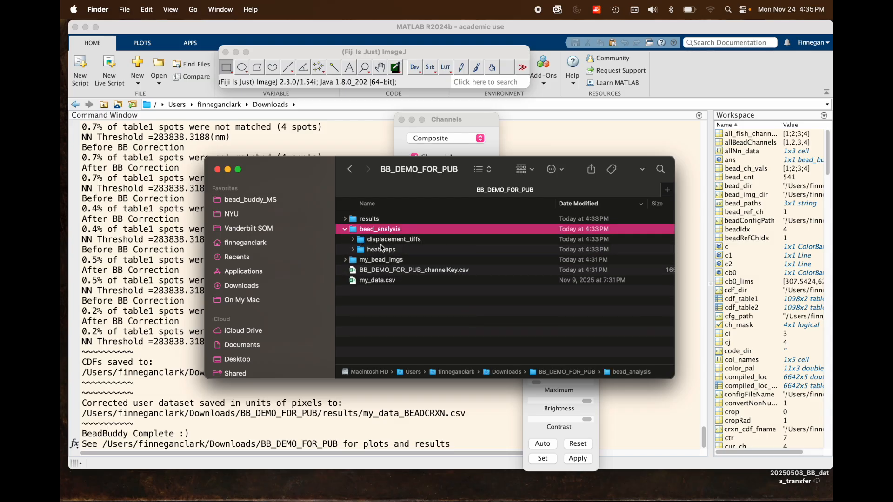
{"action": "left_click", "coordinate": [353, 249]}
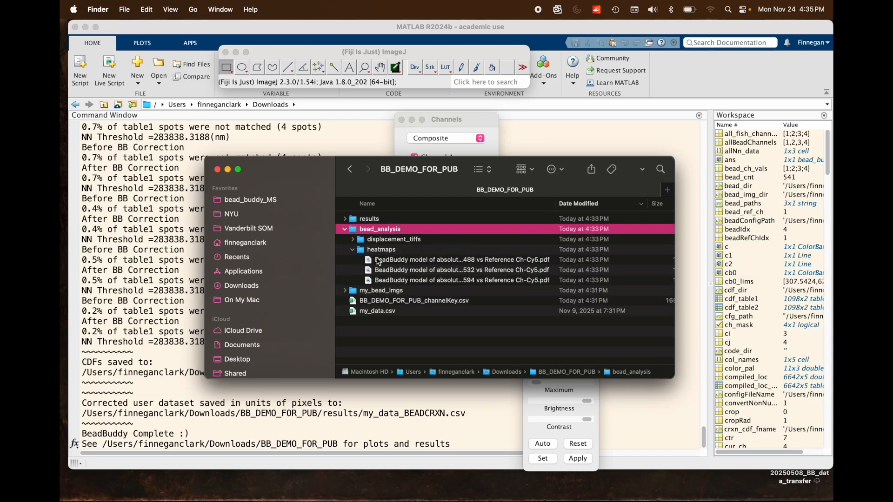
{"action": "left_click", "coordinate": [389, 261]}
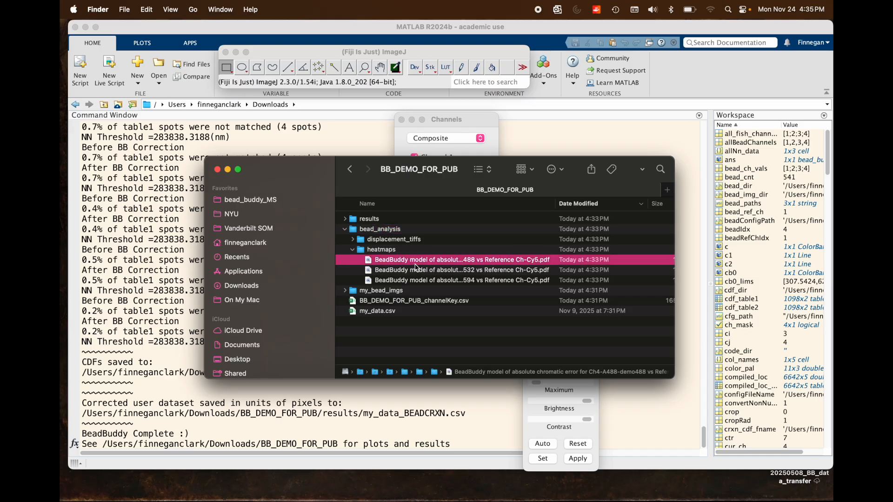
{"action": "key", "text": "space"}
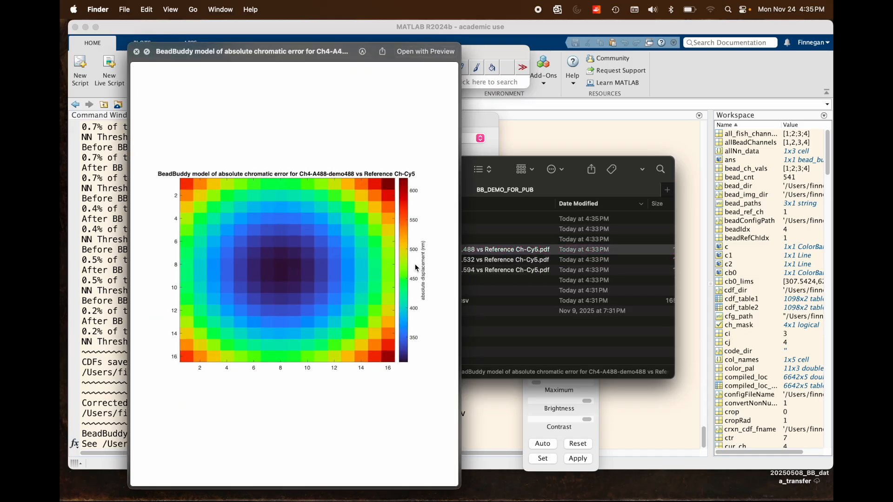
Compare the Ch3-Cy3, Ch4-A488 and Ch2-At594 chromatic error heatmaps in the preview and close it.
{"action": "key", "text": "Down"}
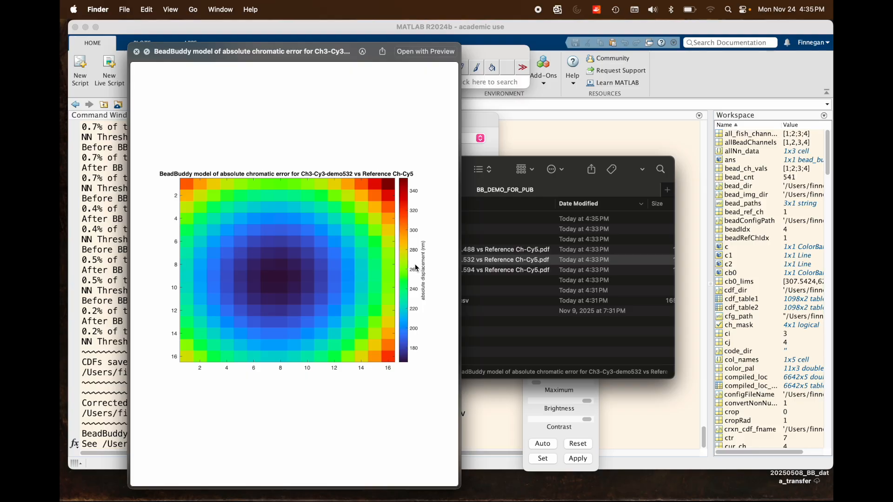
{"action": "key", "text": "Down"}
{"action": "left_click_drag", "start_coordinate": [324, 55], "coordinate": [261, 57]}
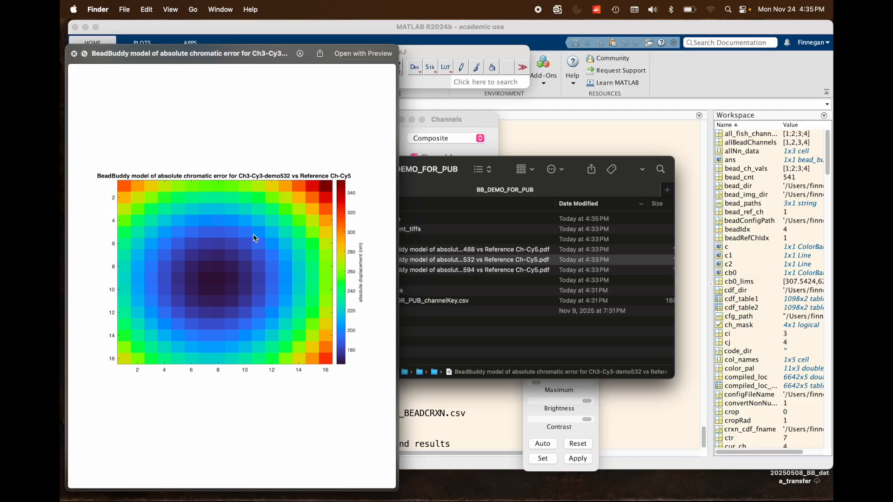
{"action": "key", "text": "Up"}
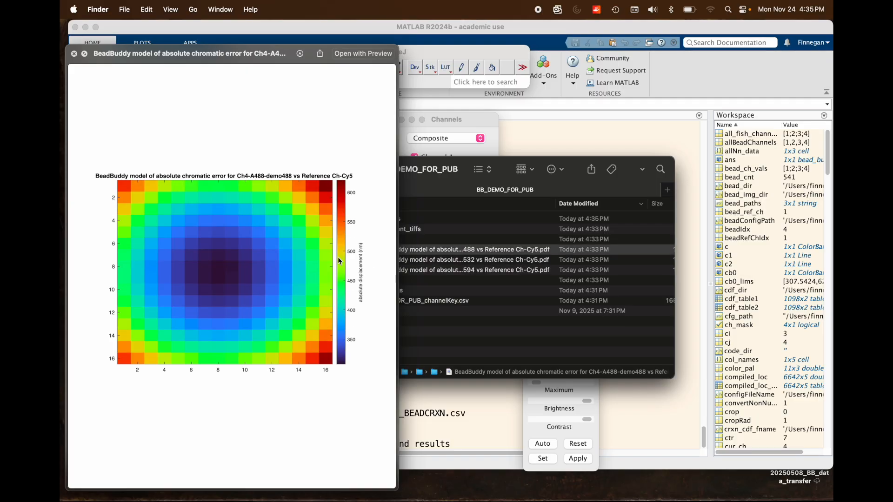
{"action": "key", "text": "Down"}
{"action": "key", "text": "Down"}
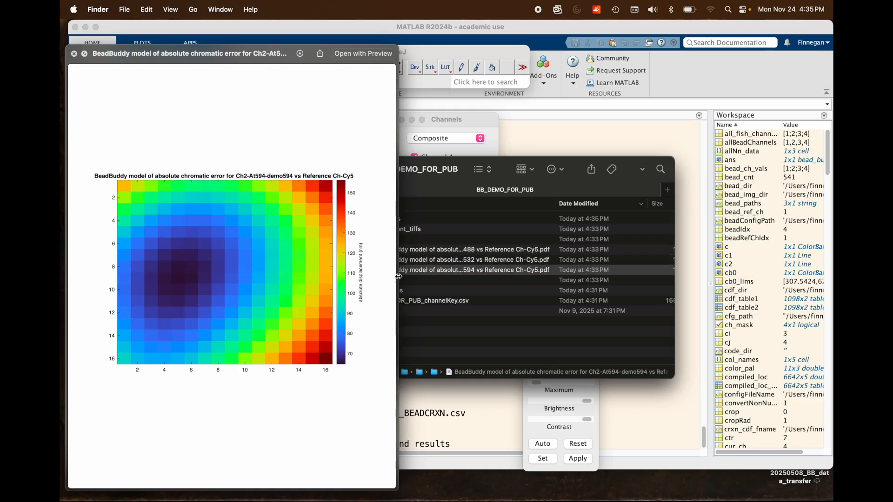
{"action": "key", "text": "space"}
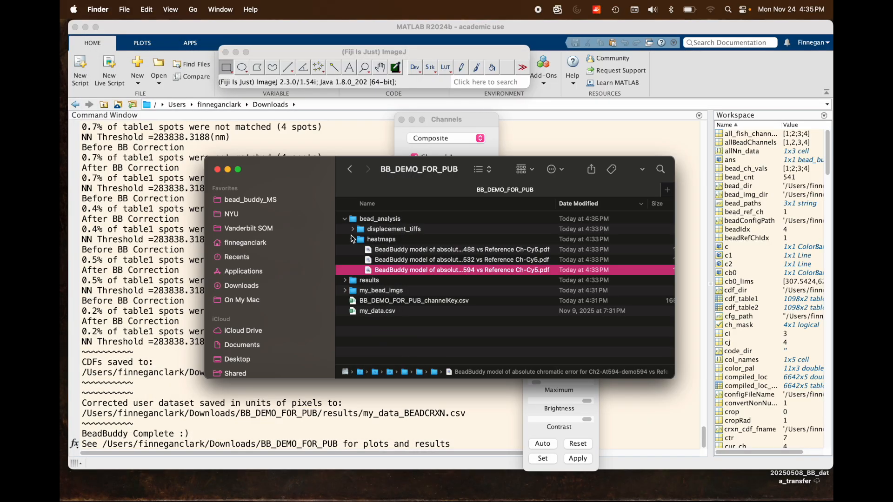
Collapse heatmaps and review the dz, dy and dx TIFF files in bead_analysis/displacement_tiffs, collapsing that folder as well.
{"action": "left_click", "coordinate": [354, 239]}
{"action": "left_click", "coordinate": [354, 230]}
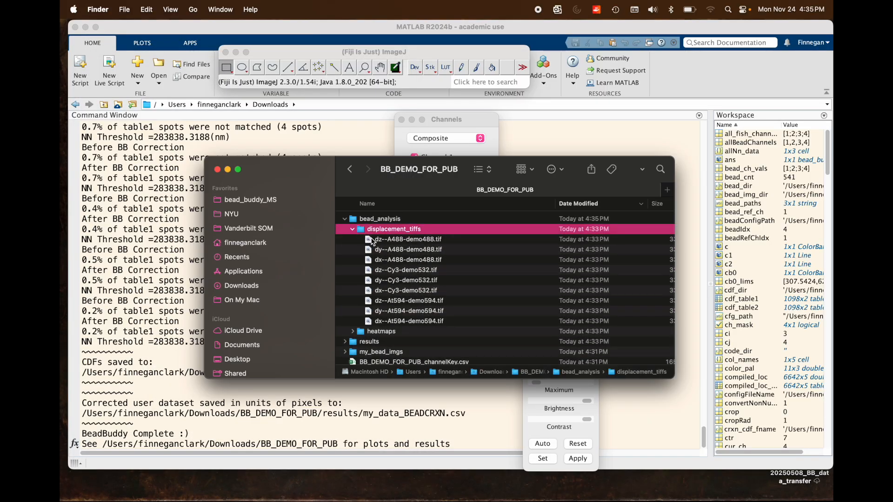
{"action": "left_click", "coordinate": [377, 241]}
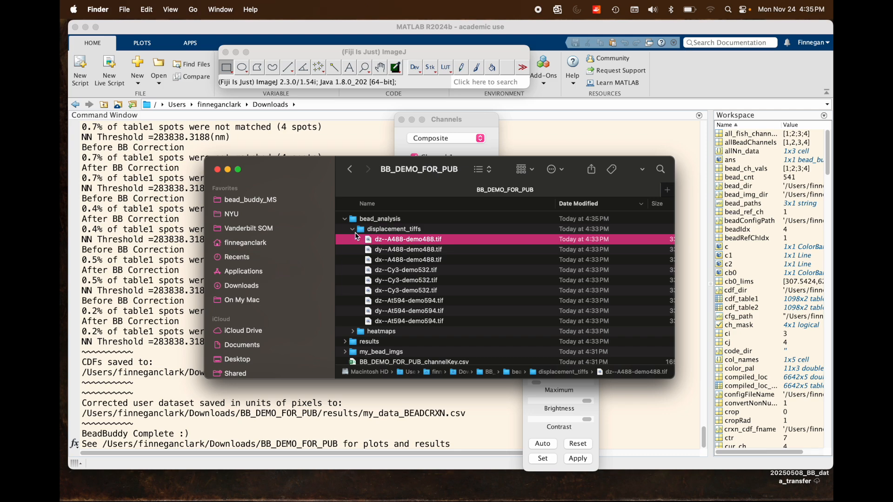
{"action": "left_click", "coordinate": [404, 252]}
{"action": "key", "text": "Up"}
{"action": "key", "text": "Down"}
{"action": "scroll", "coordinate": [405, 255], "scroll_direction": "down", "scroll_amount": 2}
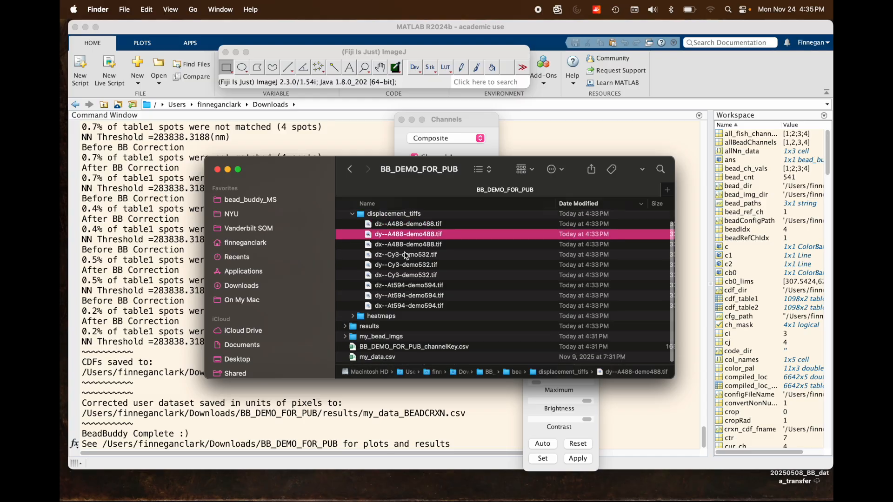
{"action": "scroll", "coordinate": [405, 255], "scroll_direction": "up", "scroll_amount": 2}
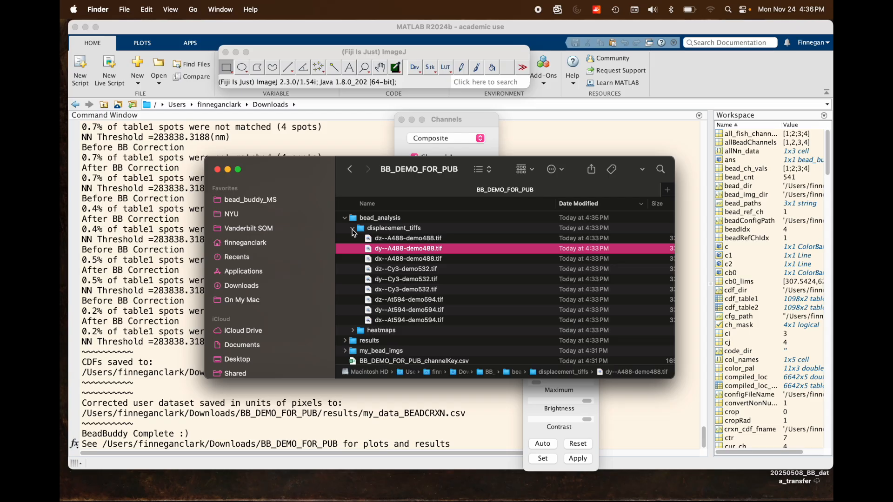
{"action": "left_click", "coordinate": [352, 228]}
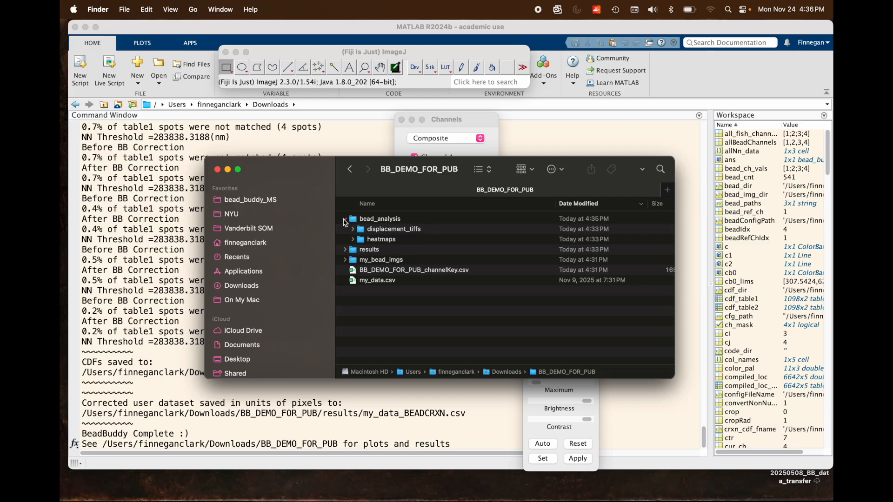
Collapse bead_analysis, expand the results folder and preview the corrected dataset my_data_BEADCRXN.csv.
{"action": "left_click", "coordinate": [344, 219]}
{"action": "left_click", "coordinate": [345, 229]}
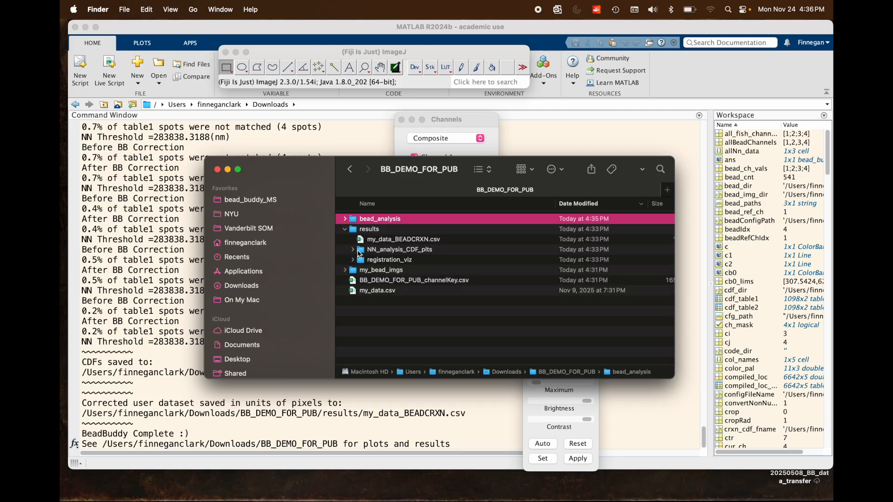
{"action": "left_click", "coordinate": [375, 240]}
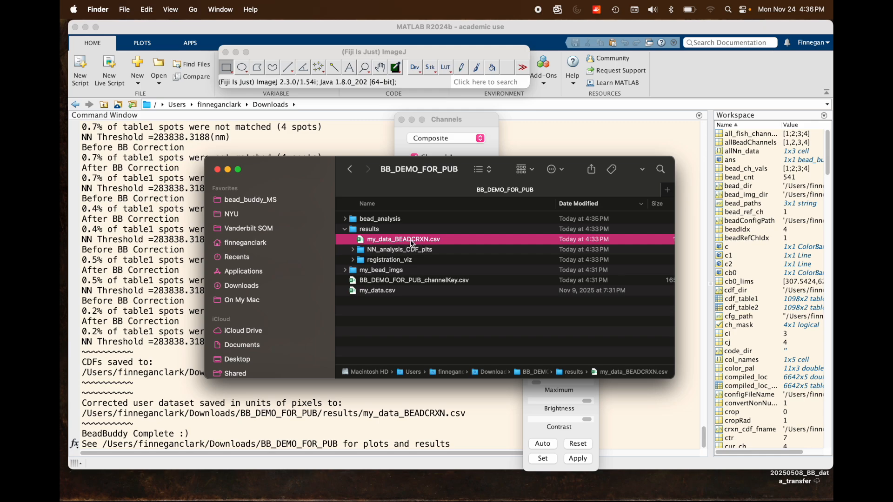
{"action": "key", "text": "space"}
{"action": "key", "text": "space"}
Expand NN_analysis_CDF_plts and preview the Mutual Nearest Neighbors plot PNG for Ch 3 vs Ch 4.
{"action": "left_click", "coordinate": [391, 252]}
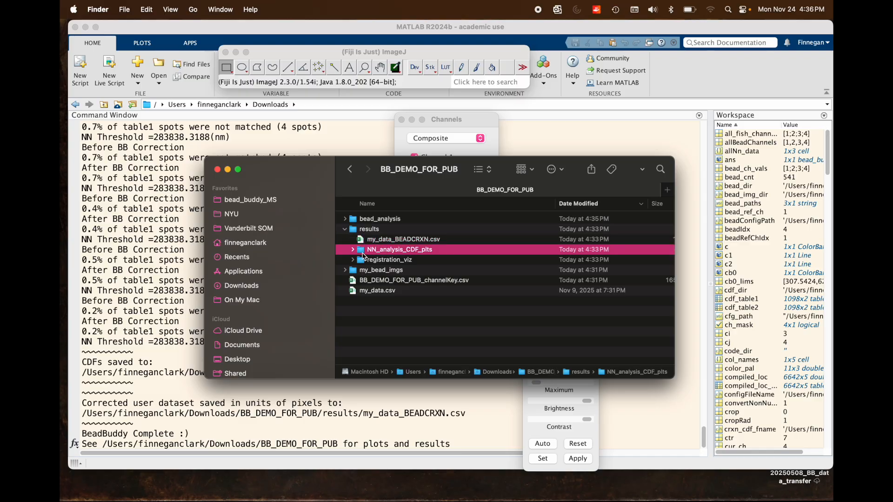
{"action": "scroll", "coordinate": [386, 246], "scroll_direction": "down", "scroll_amount": 3}
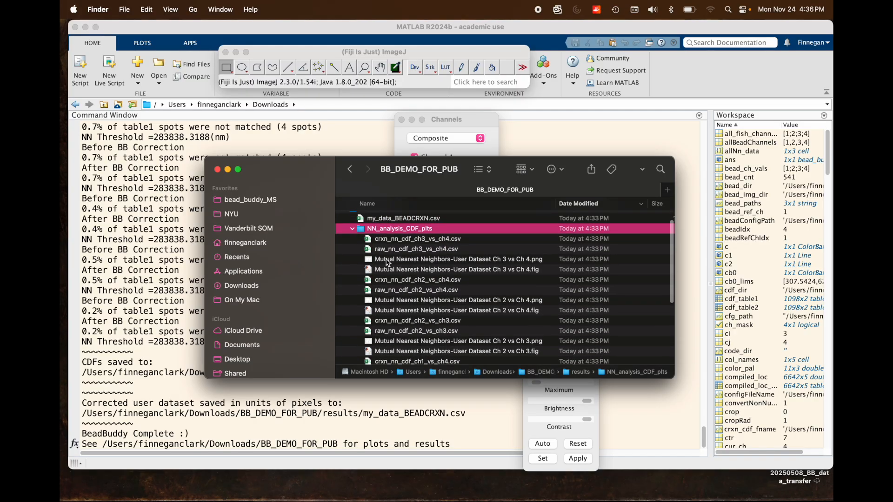
{"action": "left_click", "coordinate": [417, 259]}
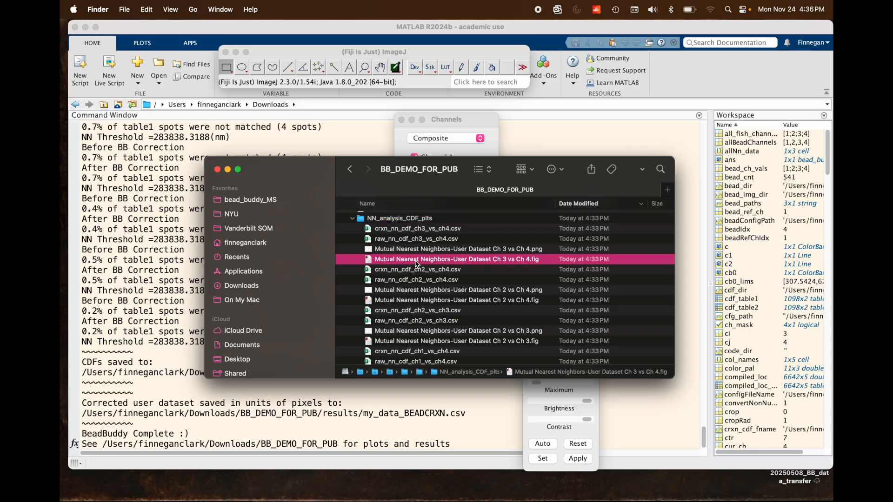
{"action": "key", "text": "Up"}
{"action": "key", "text": "space"}
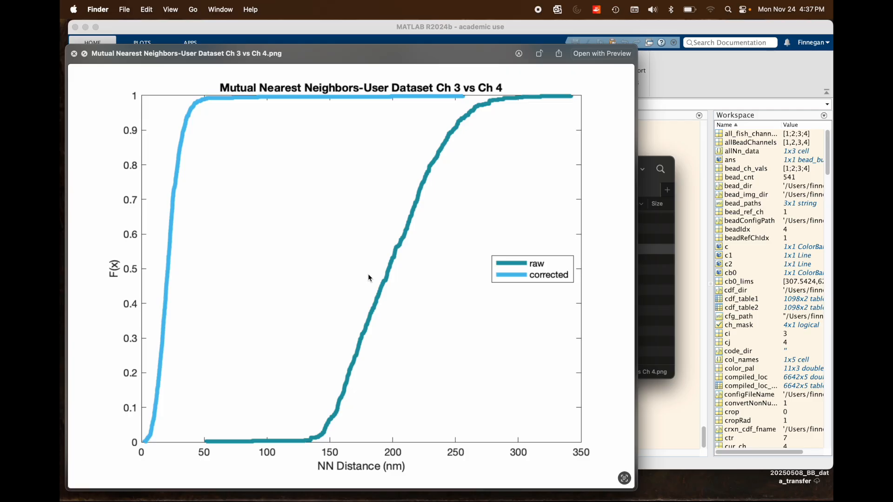
Preview the Mutual Nearest Neighbors plot PNG for Ch 2 vs Ch 4 and close the preview.
{"action": "key", "text": "Down"}
{"action": "key", "text": "Down"}
{"action": "key", "text": "Down"}
{"action": "key", "text": "space"}
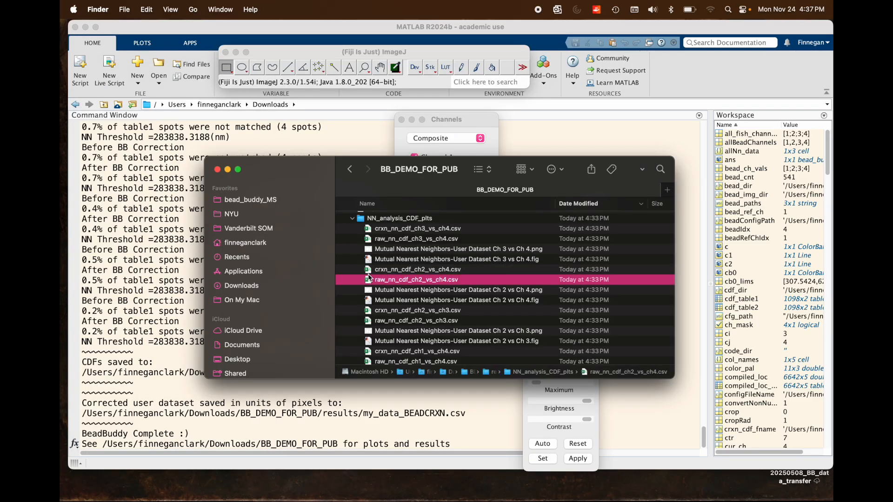
{"action": "key", "text": "Down"}
{"action": "key", "text": "space"}
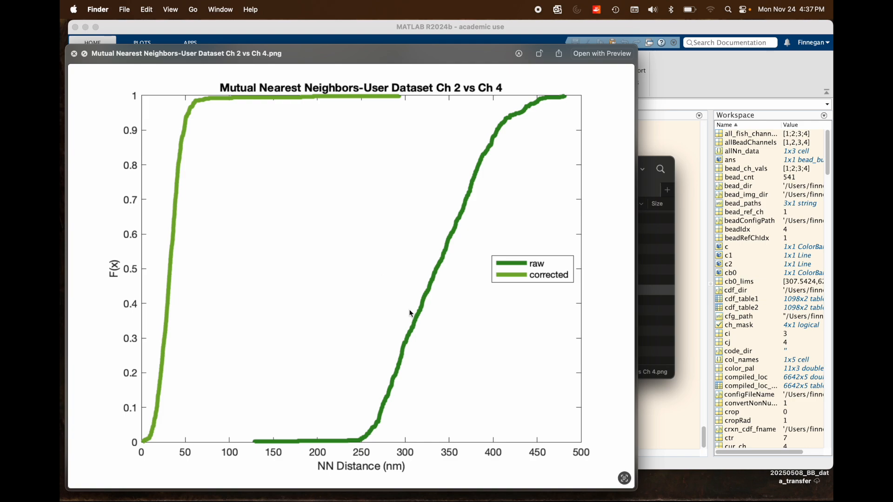
{"action": "key", "text": "space"}
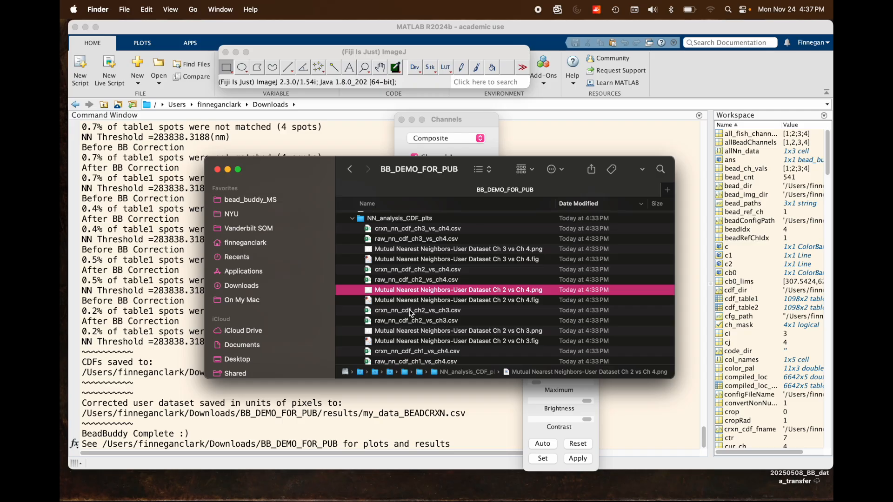
Locate raw_nn_cdf_ch2_vs_ch4.csv and the Ch 3 vs Ch 4 .fig file, and collapse the NN_analysis_CDF_plts folder.
{"action": "left_click", "coordinate": [429, 281]}
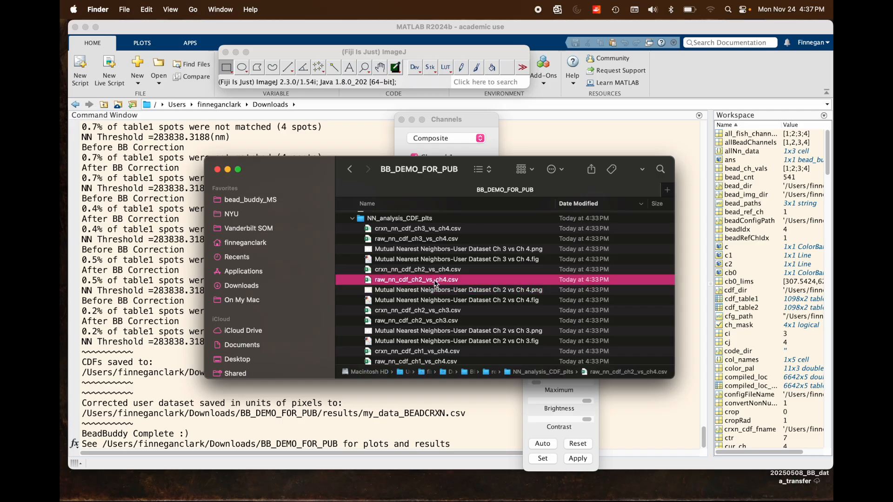
{"action": "left_click", "coordinate": [492, 261]}
{"action": "scroll", "coordinate": [421, 245], "scroll_direction": "up", "scroll_amount": 2}
{"action": "left_click", "coordinate": [352, 239]}
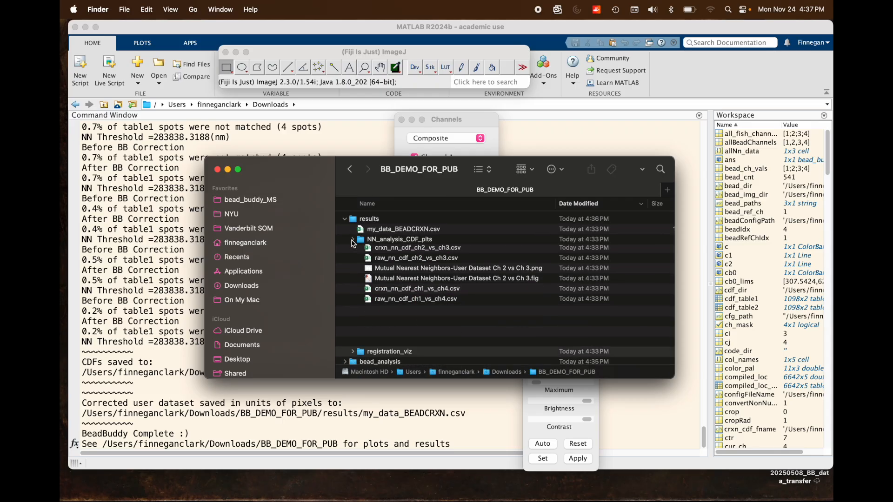
Expand registration_viz and preview Quiver Ch4 vs Ref Ch1--XY Correction.png, closing the preview after inspecting the plot.
{"action": "left_click", "coordinate": [372, 250]}
{"action": "left_click", "coordinate": [352, 249]}
{"action": "scroll", "coordinate": [372, 267], "scroll_direction": "down", "scroll_amount": 2}
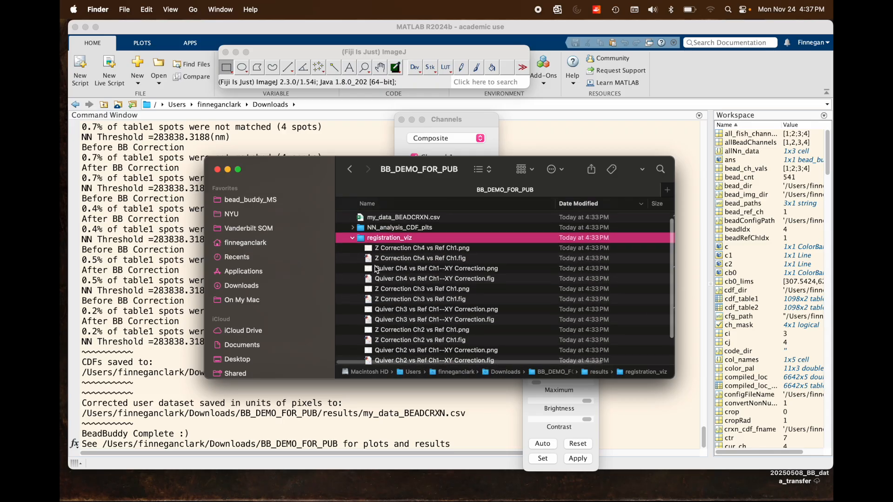
{"action": "left_click", "coordinate": [417, 253]}
{"action": "left_click", "coordinate": [418, 257]}
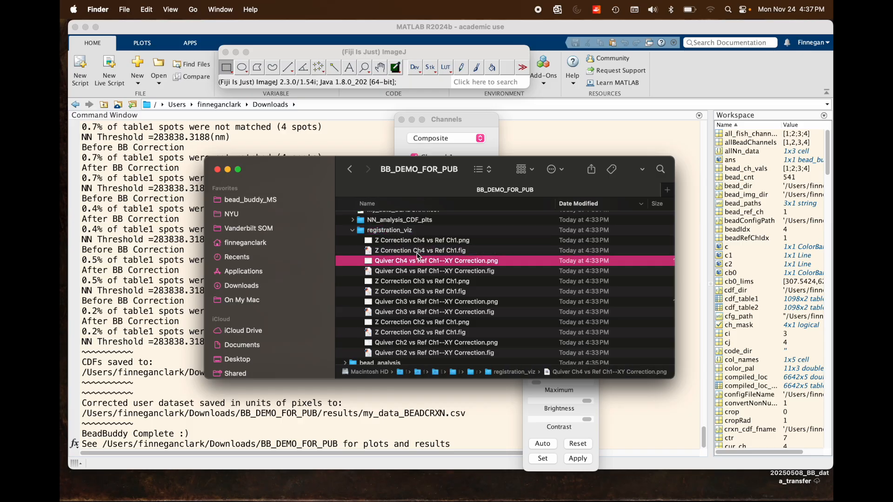
{"action": "key", "text": "space"}
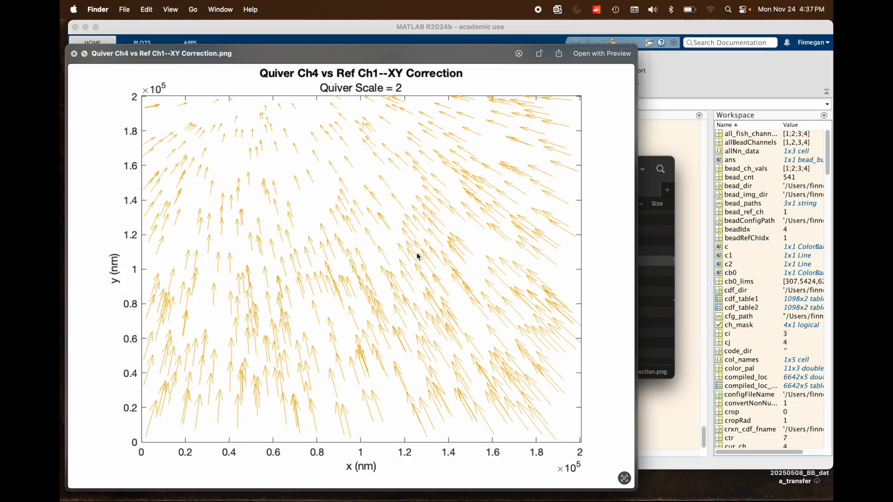
{"action": "key", "text": "space"}
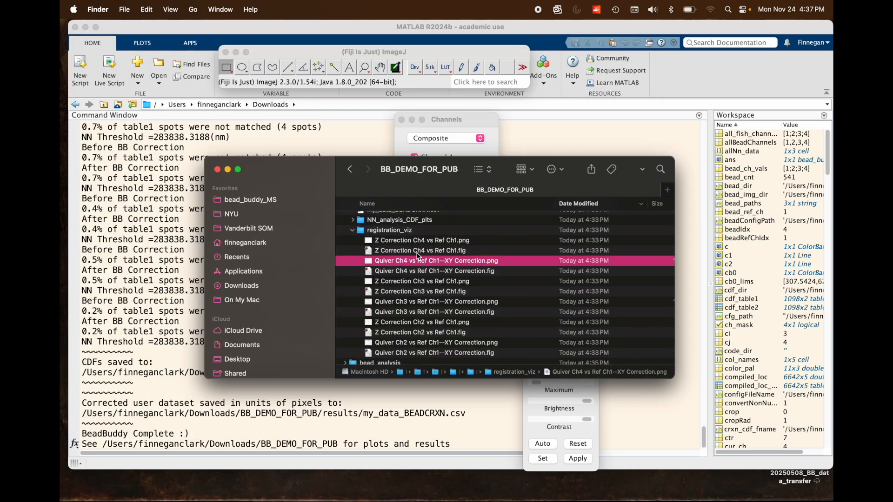
Preview Z Correction Ch4 vs Ref Ch1.png, close the preview and collapse the results folder.
{"action": "left_click", "coordinate": [417, 251]}
{"action": "key", "text": "Up"}
{"action": "key", "text": "space"}
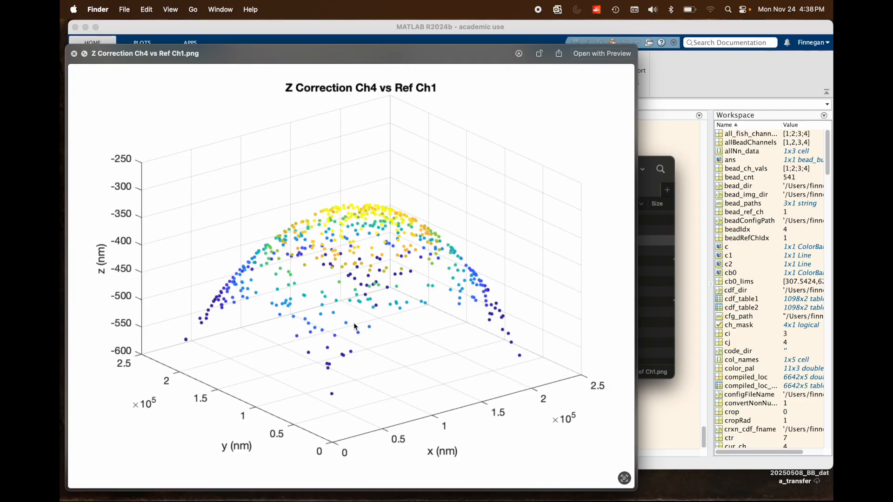
{"action": "key", "text": "space"}
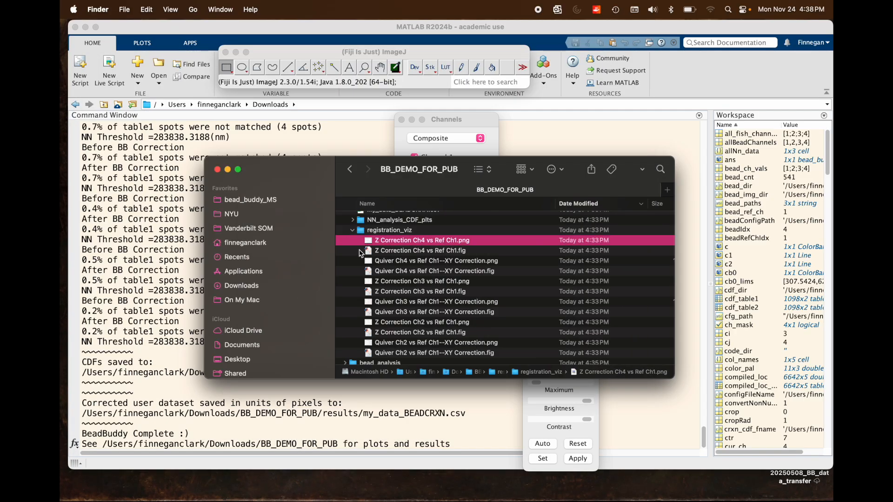
{"action": "scroll", "coordinate": [349, 223], "scroll_direction": "up", "scroll_amount": 1}
{"action": "left_click", "coordinate": [345, 218]}
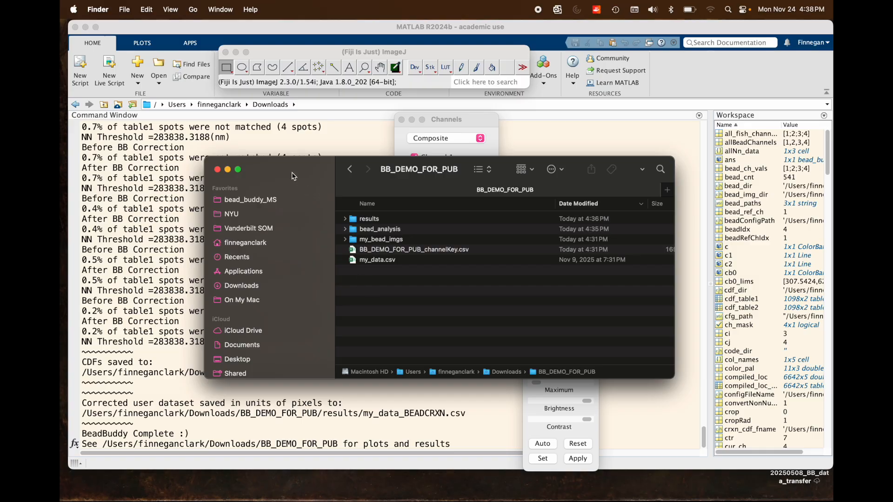
{"action": "left_click_drag", "start_coordinate": [295, 172], "coordinate": [305, 157]}
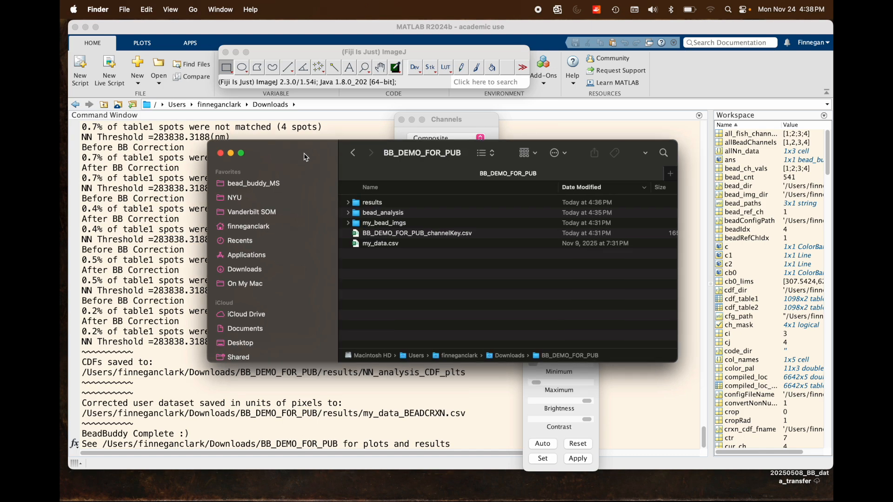
{"action": "mouse_move", "coordinate": [306, 157]}
{"action": "left_mouse_down"}
{"action": "mouse_move", "coordinate": [296, 156]}
{"action": "mouse_move", "coordinate": [311, 152]}
{"action": "left_mouse_up"}
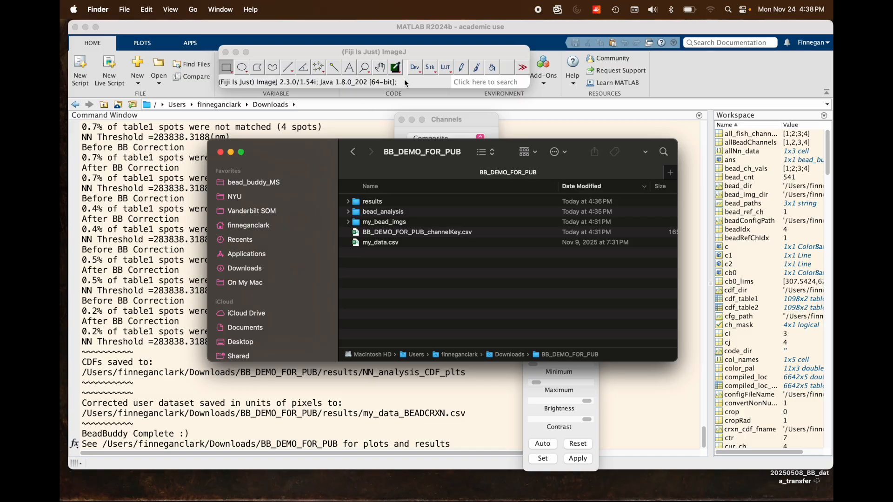
{"action": "left_click_drag", "start_coordinate": [421, 51], "coordinate": [391, 50]}
{"action": "left_click", "coordinate": [316, 153]}
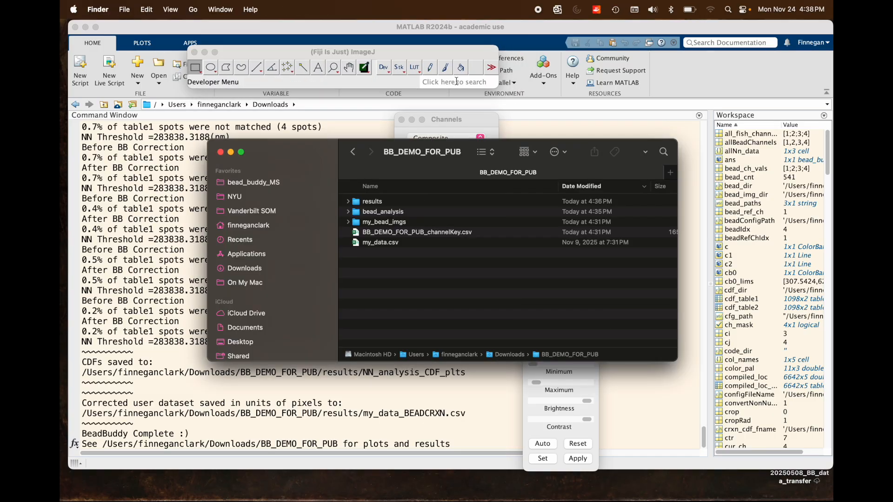